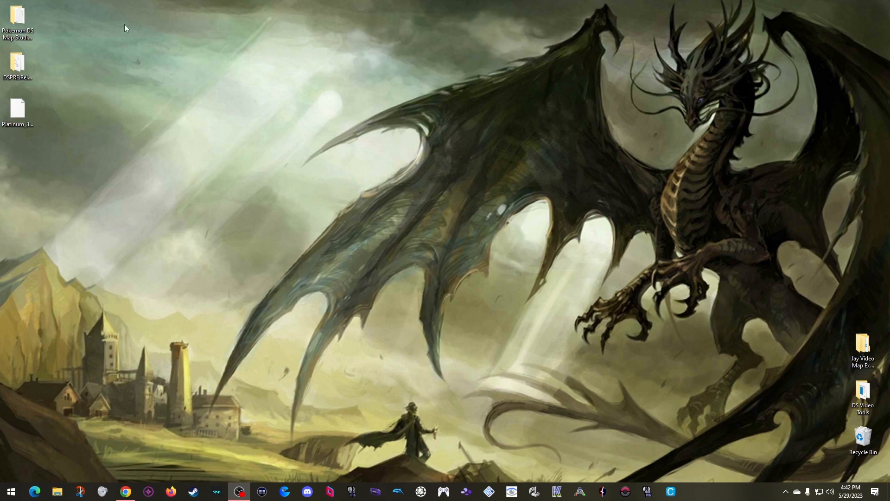
Launch the DSPRE application from its desktop folder and open the ROM Platinum_3Maps_Town.nds.
double_click(11, 65)
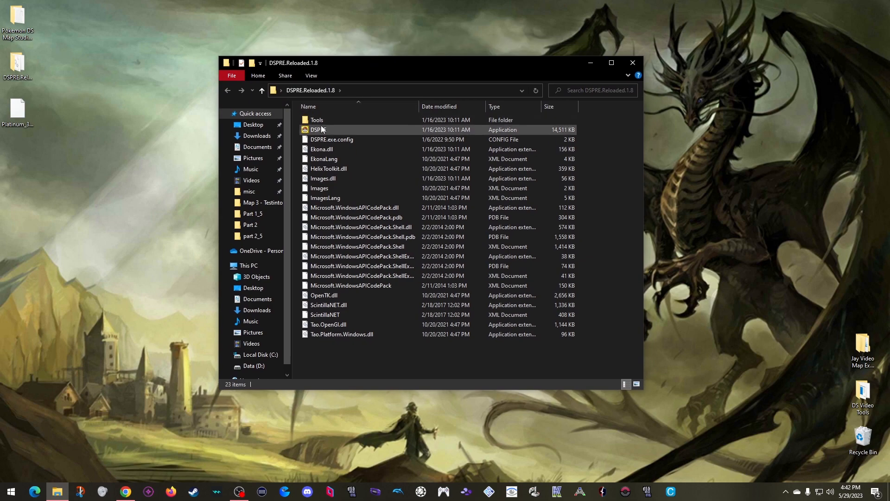
left_click(323, 129)
double_click(322, 129)
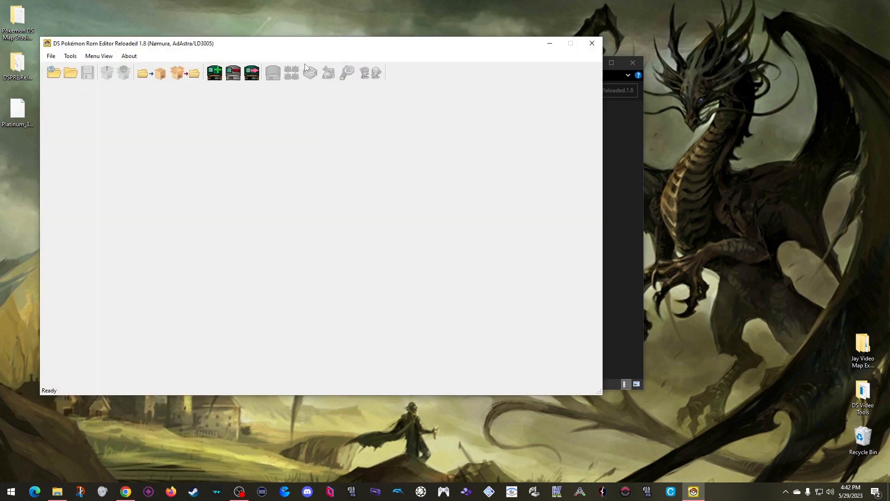
left_click_drag(300, 51, 390, 56)
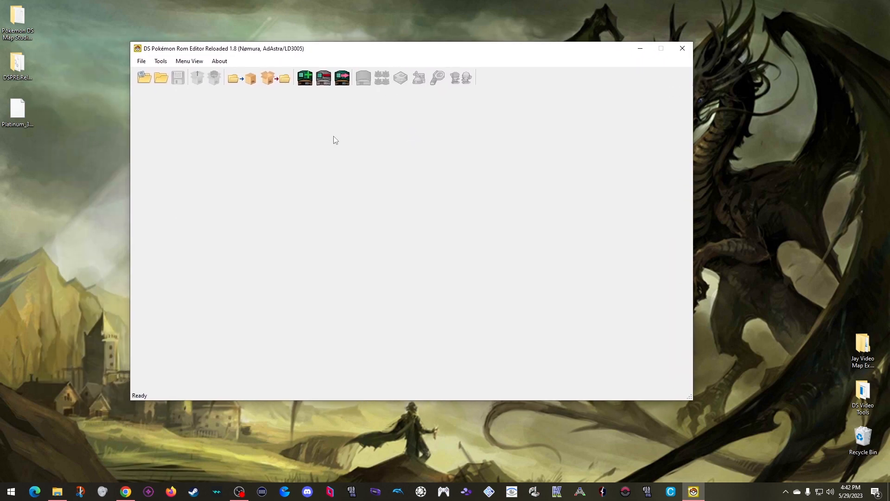
left_click(144, 79)
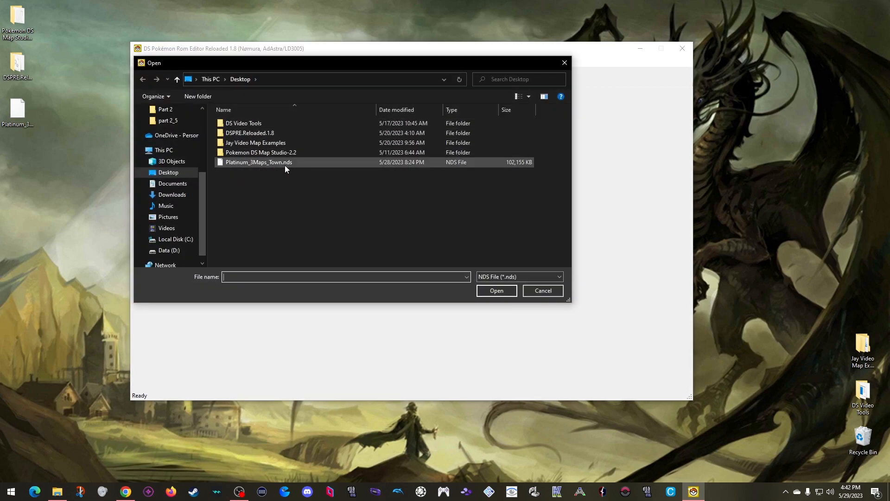
double_click(285, 162)
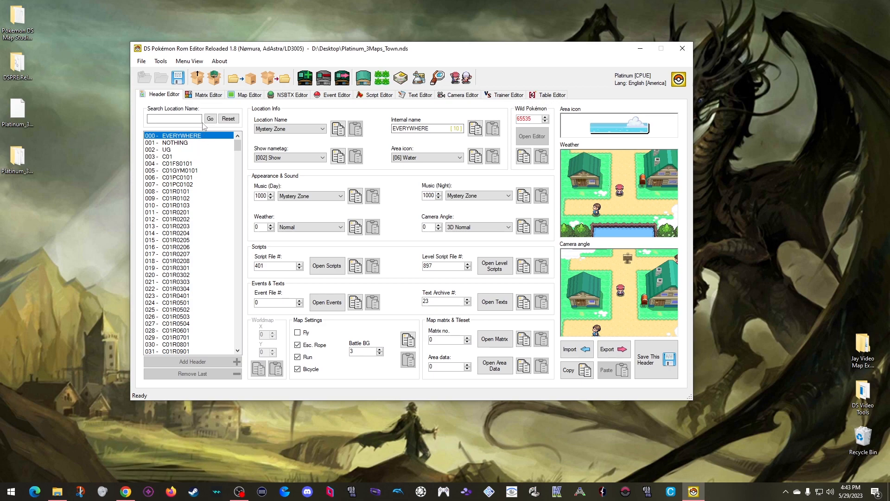
Open map 0004 from the main matrix and examine its collision and type move permissions.
left_click(208, 95)
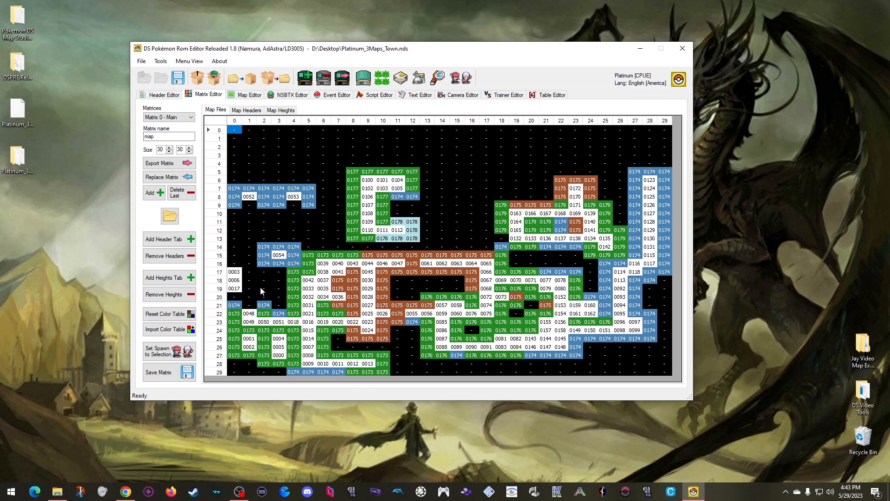
double_click(281, 339)
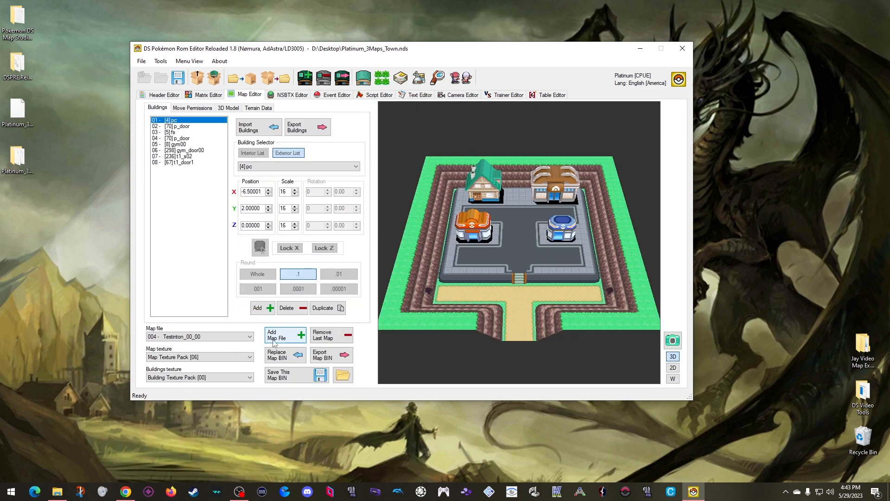
left_click(200, 112)
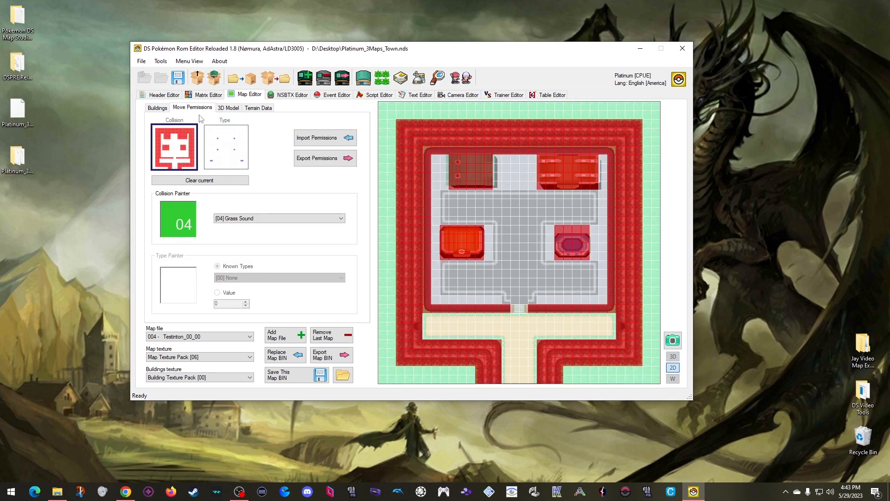
left_click(226, 148)
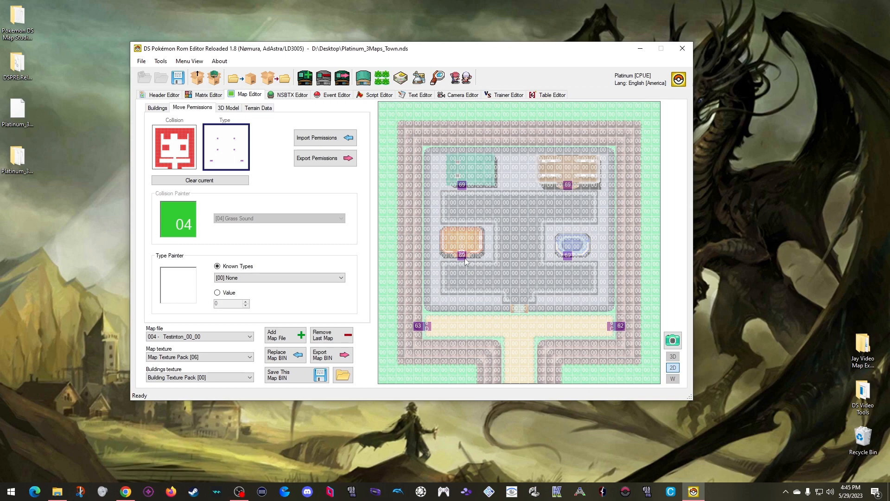
Set the type painter to the known type [69] Door Warp.
left_click(334, 278)
scroll(306, 307, "down", 5)
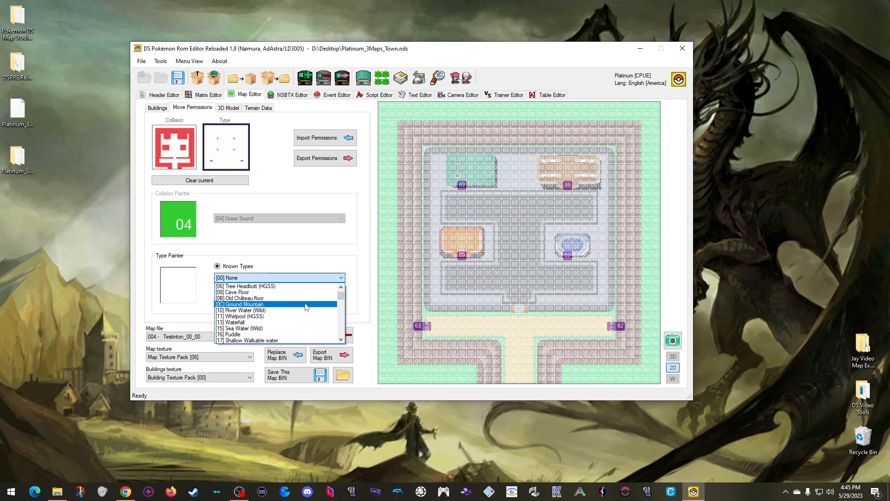
scroll(303, 308, "down", 8)
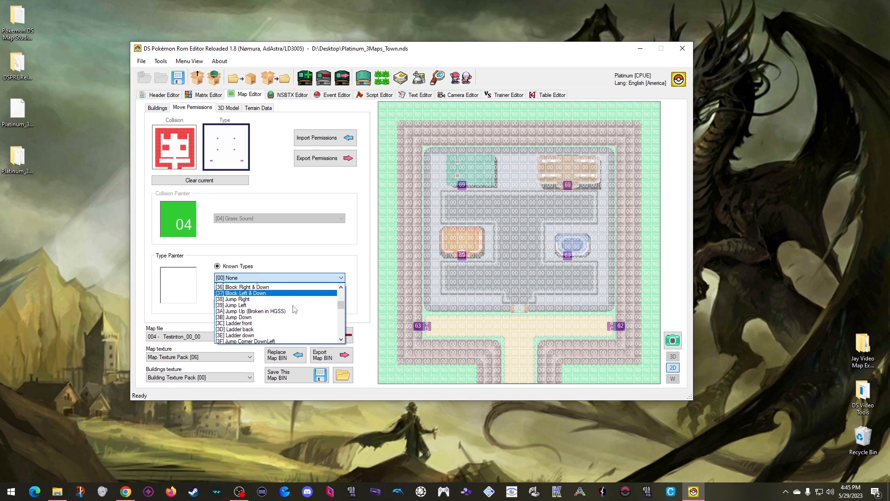
scroll(293, 309, "down", 3)
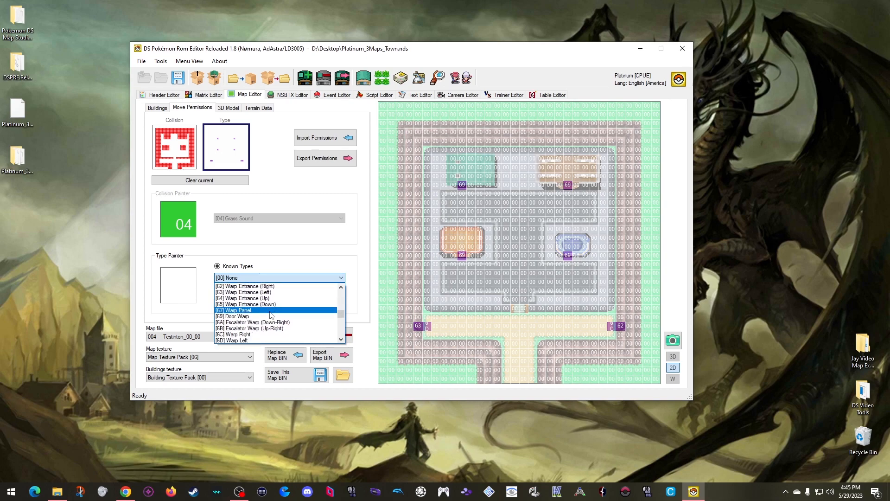
left_click(253, 312)
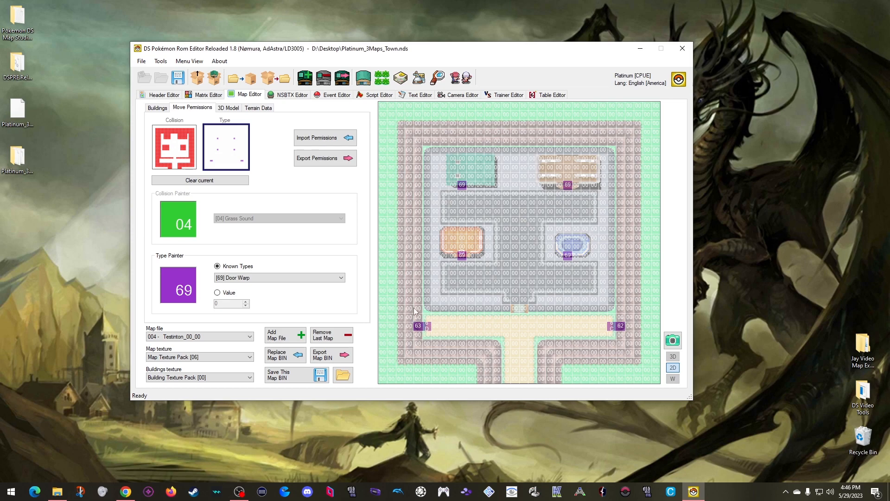
Switch the type painter to [6D] Warp Left and then to [63] Warp Entrance (Left).
left_click(293, 278)
left_click(274, 311)
left_click(284, 278)
scroll(280, 300, "up", 3)
scroll(281, 300, "up", 2)
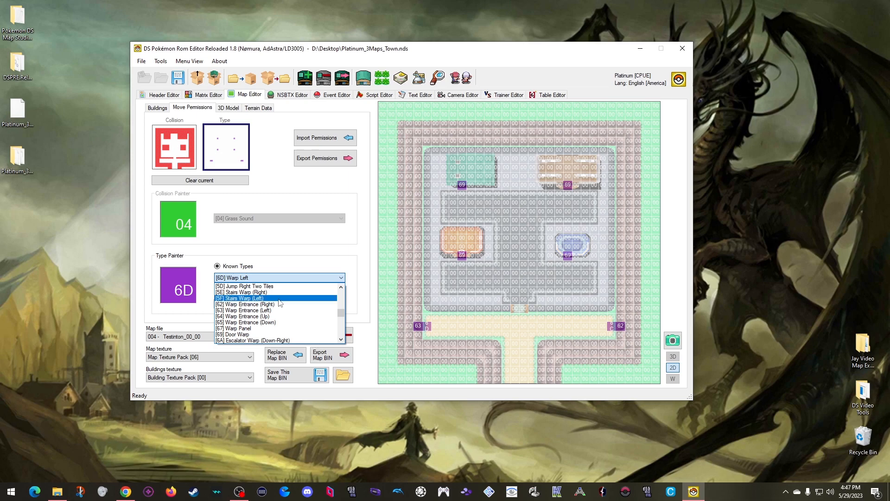
left_click(276, 310)
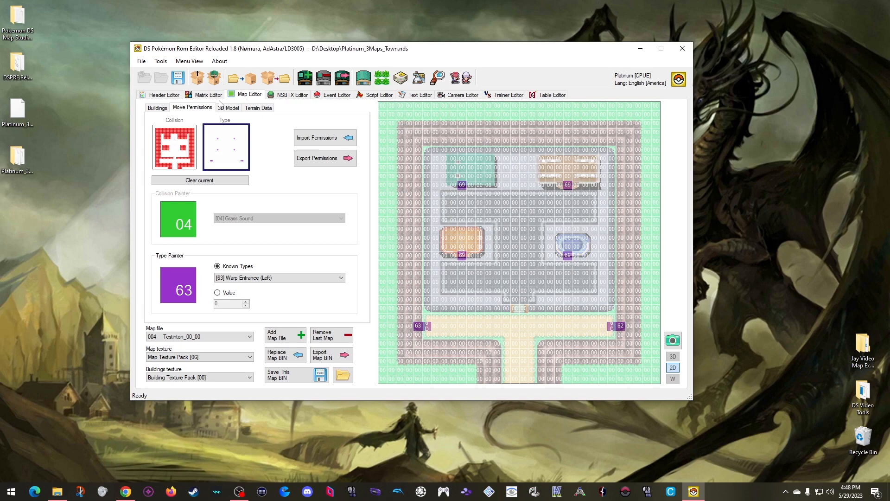
Open map 0047 from the main matrix and sample the cave entrance's warp tile in its type permissions.
left_click(199, 96)
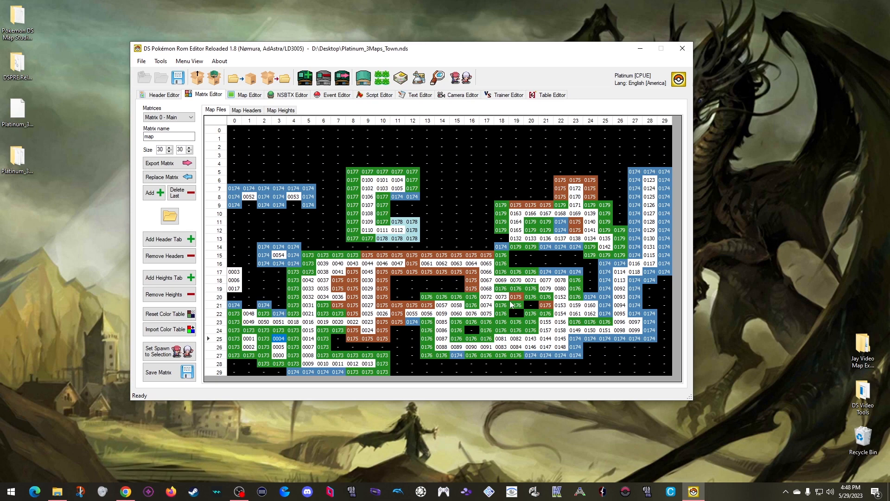
left_click(398, 264)
double_click(398, 264)
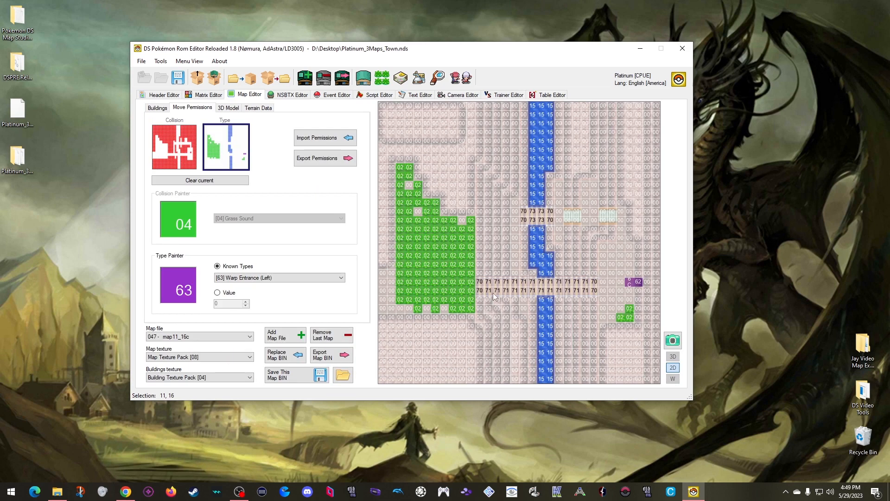
right_click(629, 284)
Open map 0015 from the main matrix and examine its warp tile types, buildings and collision permissions around the doors.
left_click(209, 96)
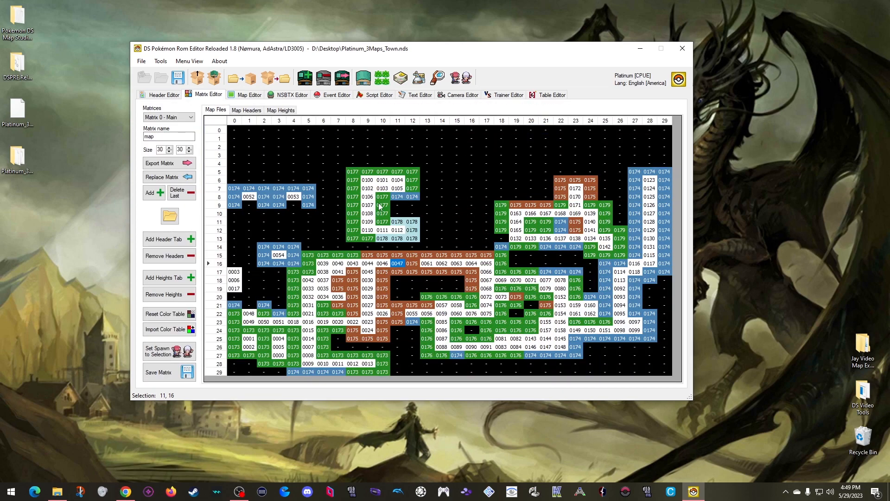
double_click(310, 330)
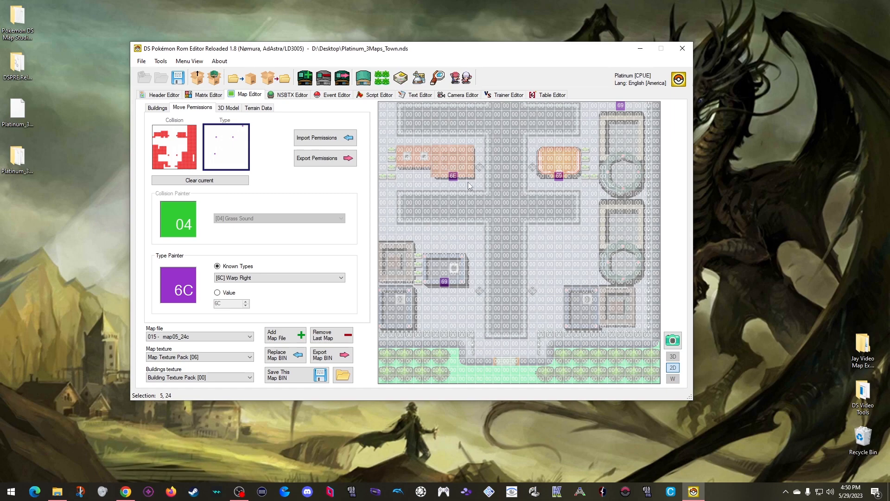
left_click(157, 107)
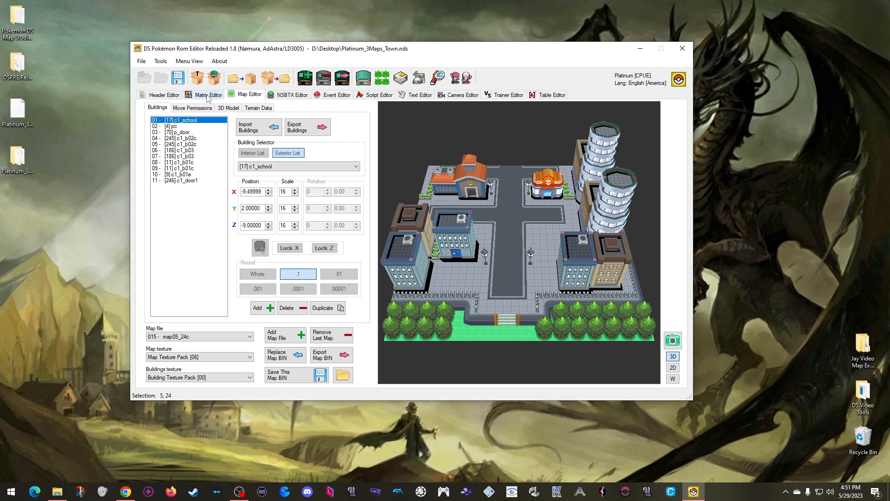
left_click(200, 109)
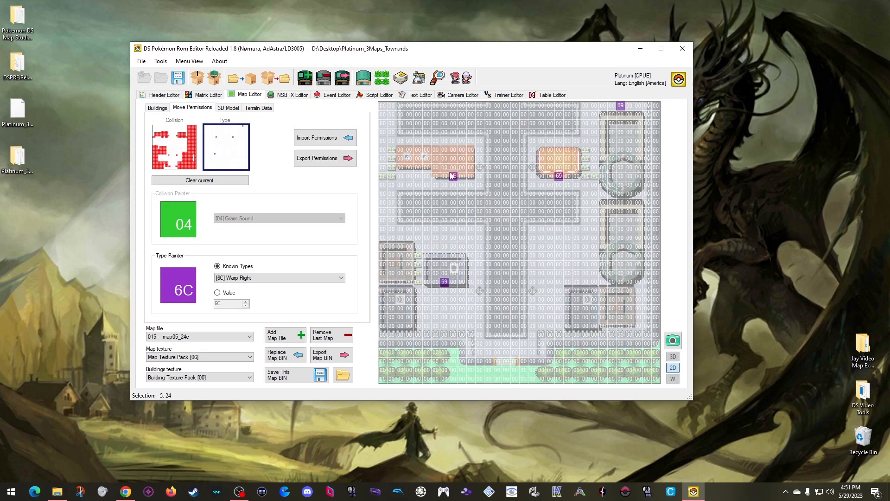
left_click(183, 137)
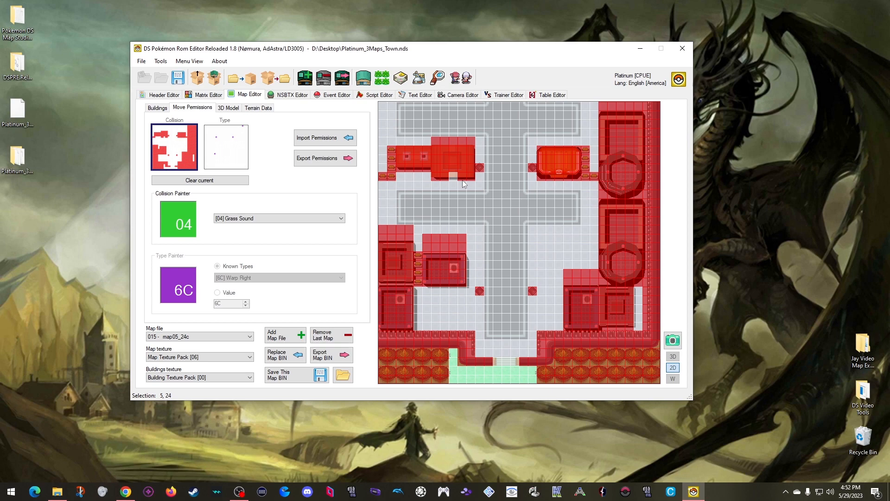
Open header 0334 from column 3, row 25 of the matrix's map headers and bring up the warps of its event file.
left_click(204, 94)
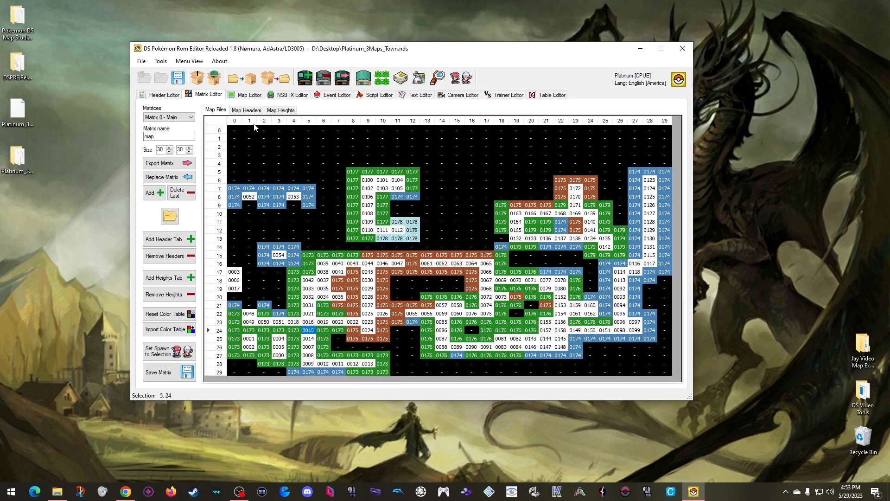
left_click(248, 111)
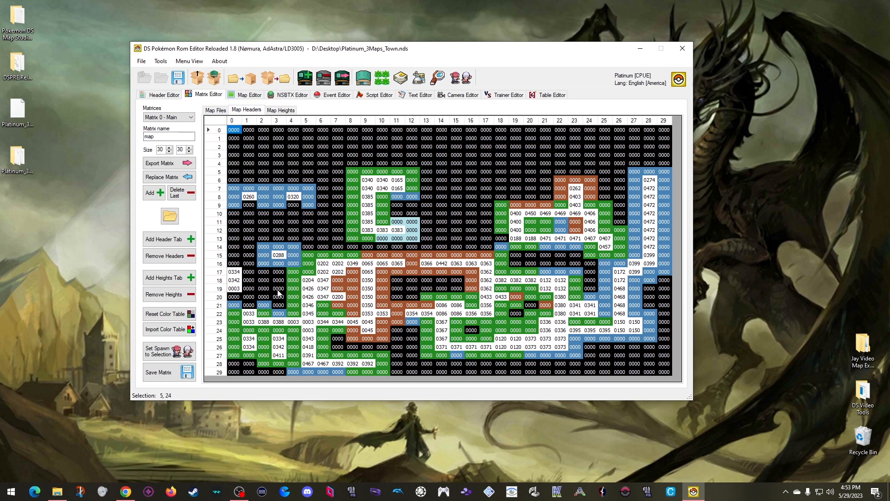
double_click(280, 340)
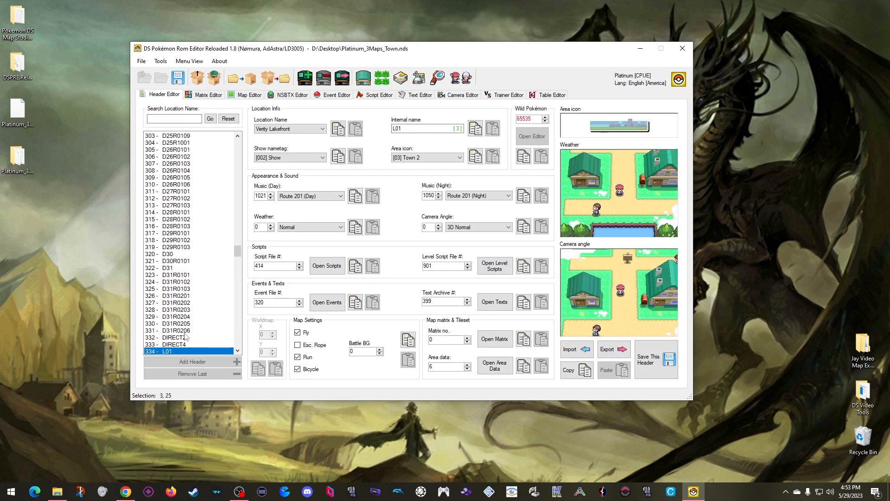
left_click(324, 304)
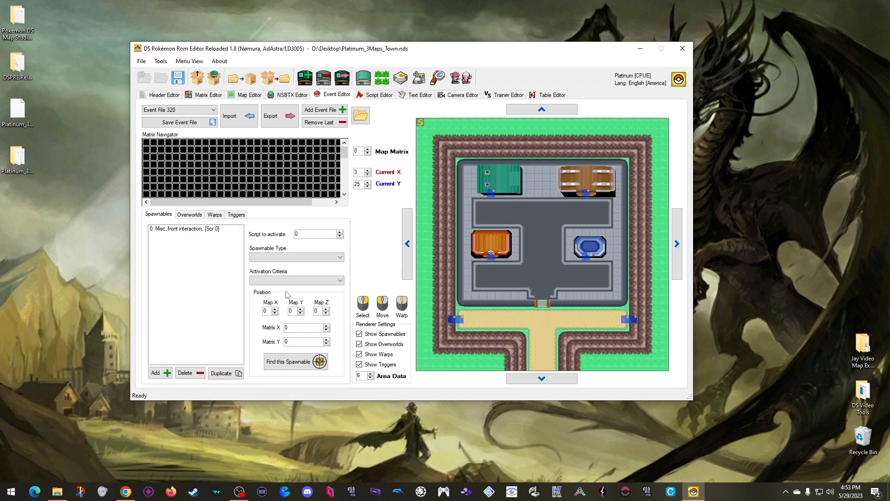
left_click(218, 216)
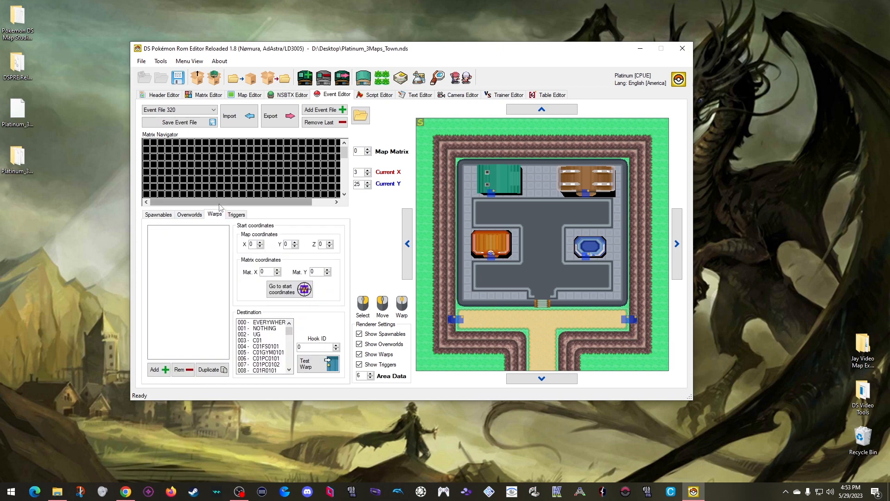
Add warps at the doors of the green-roofed house (map X 9, Y 9) and the brown gym (X 21, Y 9).
left_click(161, 370)
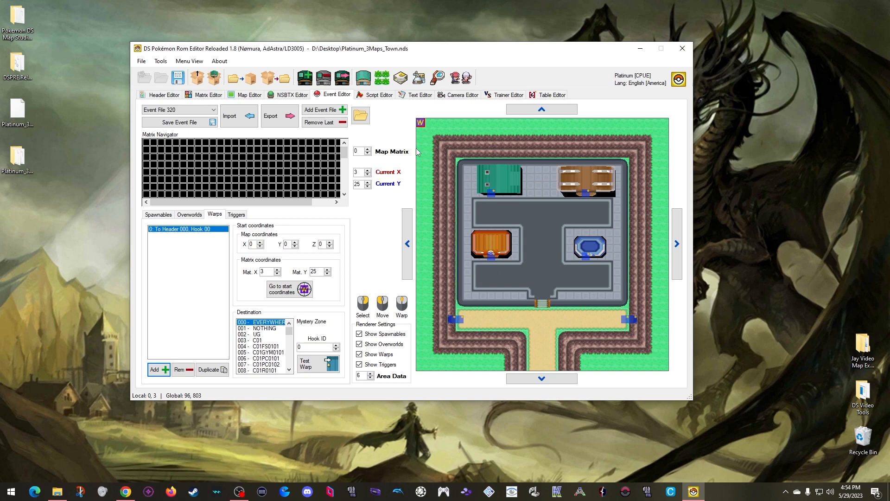
left_click(494, 198)
left_click(157, 370)
left_click(586, 195)
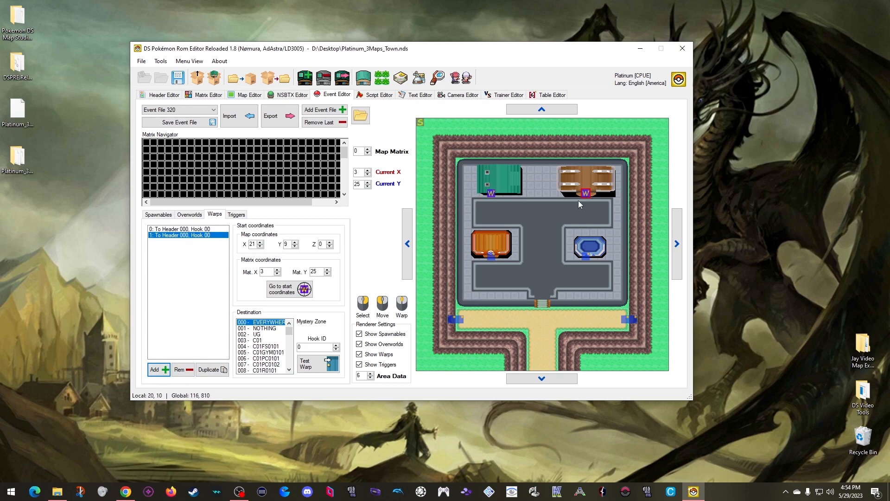
Add warps at the doors of the orange Pokémon Center (map X 9, Y 17) and the blue-roofed mart (X 21, Y 17).
left_click(158, 370)
left_click(492, 258)
left_click(158, 369)
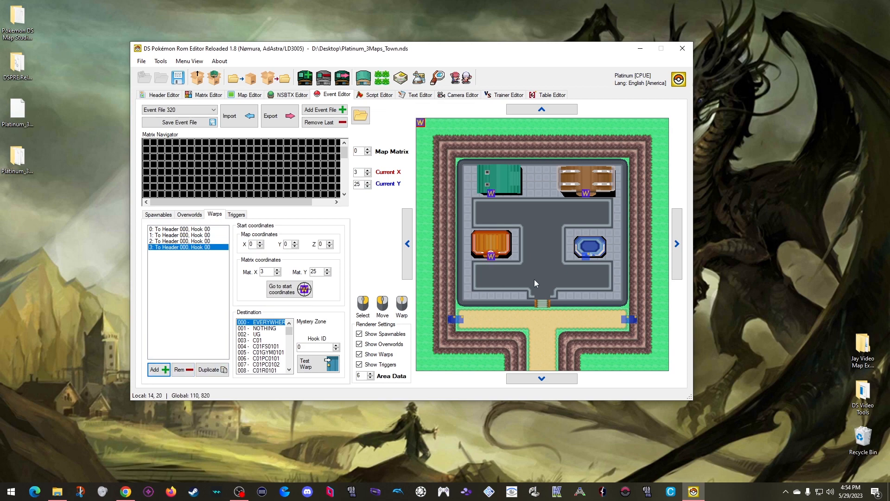
left_click(586, 256)
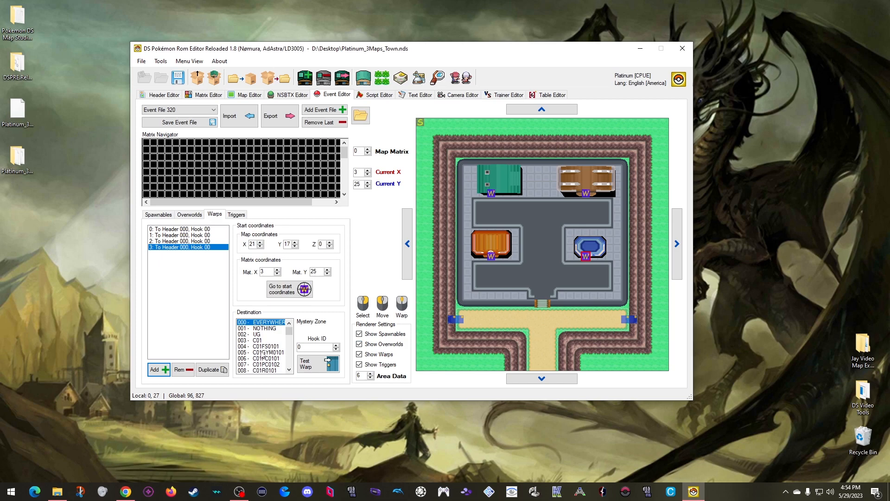
Add warps at the western and eastern cave entrances of the sandy path, the eastern one at map X 26, Y 25.
left_click(167, 370)
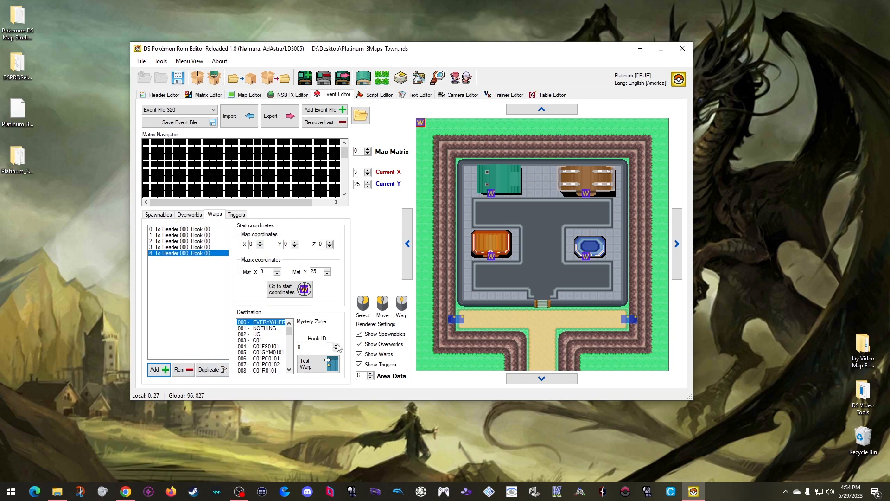
left_click(462, 322)
left_click(158, 370)
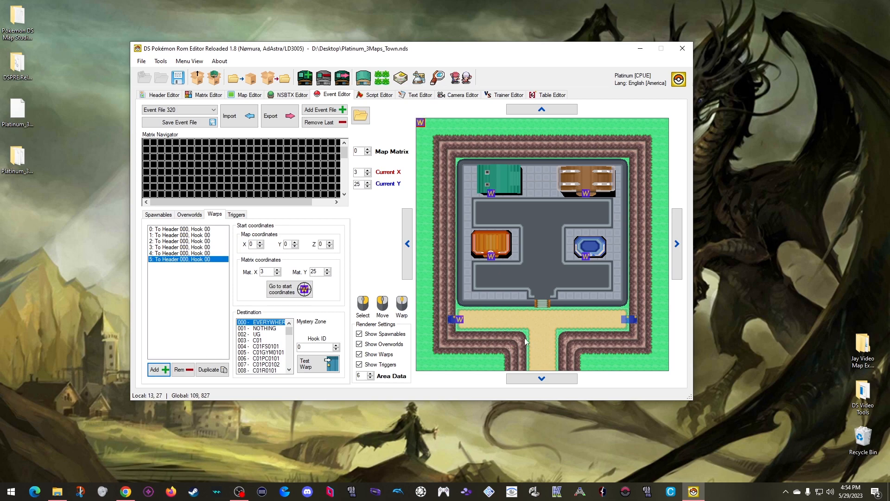
left_click(626, 321)
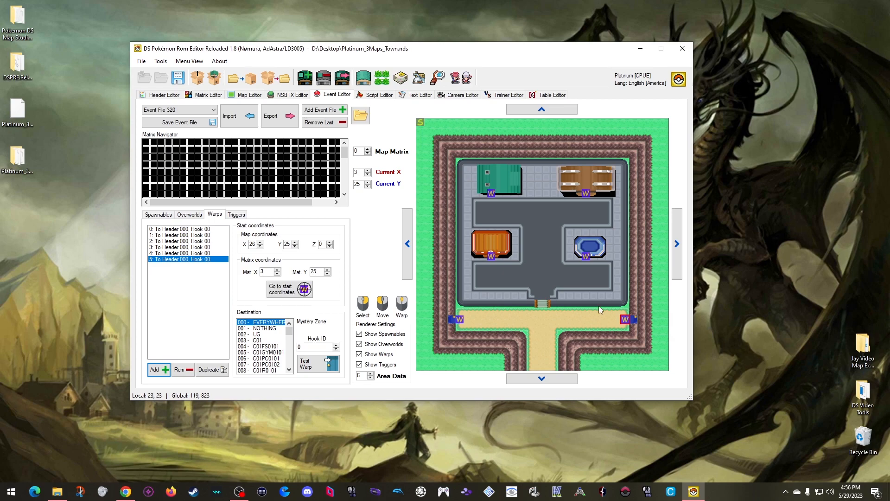
Select the warp at the orange Pokémon Center's door and save event file 320 with the town's warps.
left_click(491, 258)
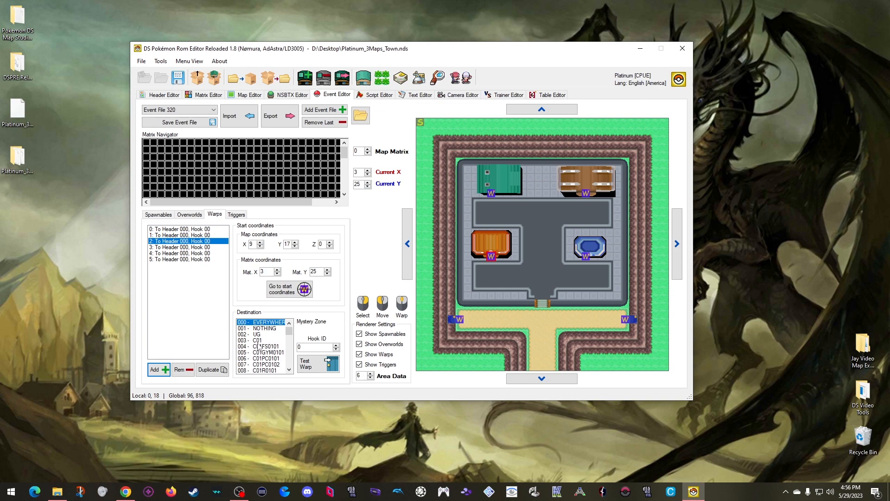
left_click(184, 124)
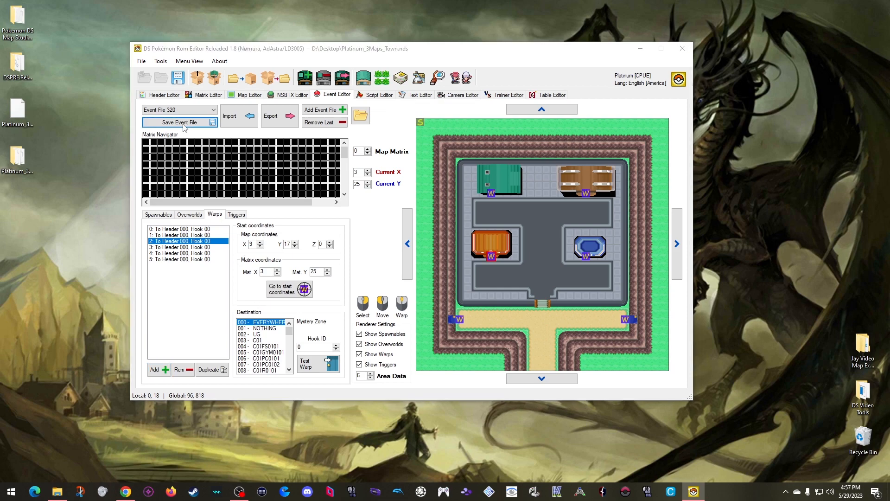
left_click(478, 278)
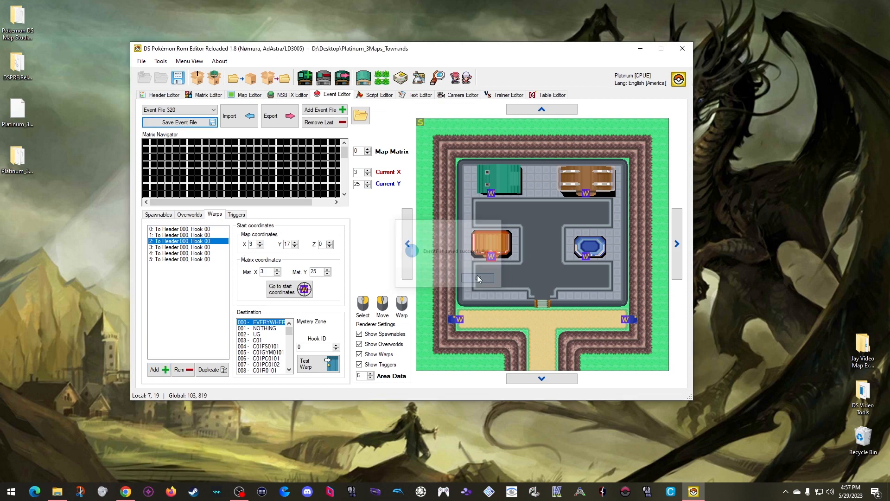
Search the headers for Sandgem and examine the Pokémon Center door warp in the event file of header 418 (T02).
left_click(163, 95)
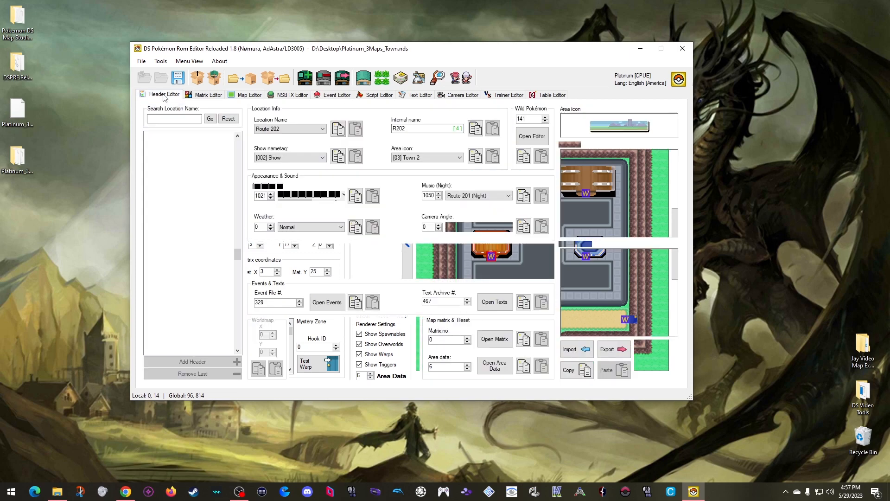
type("Sandgem")
key("Return")
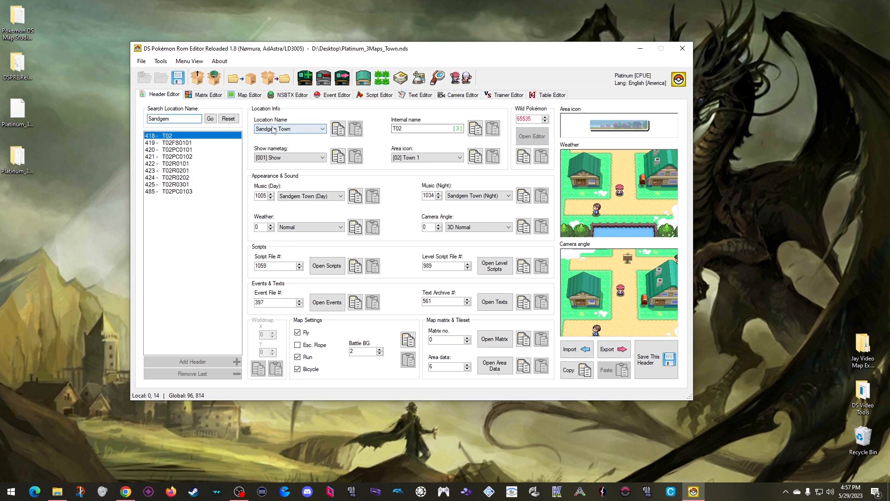
left_click(331, 303)
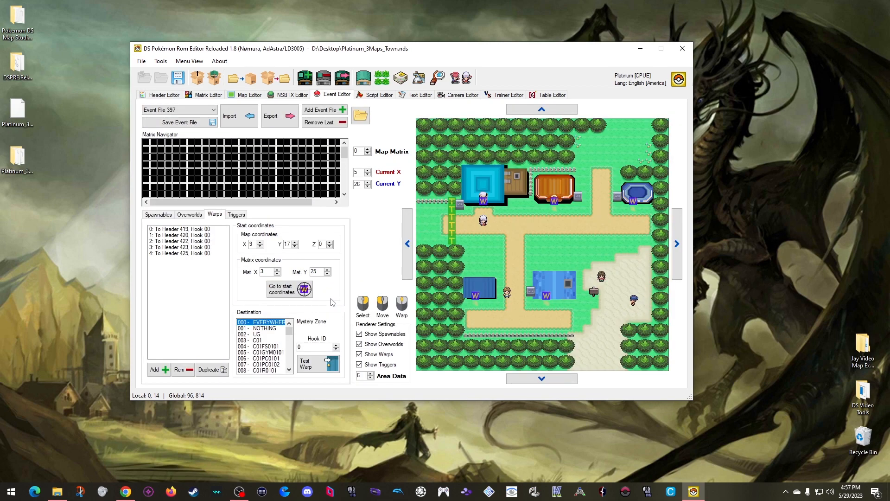
left_click(556, 202)
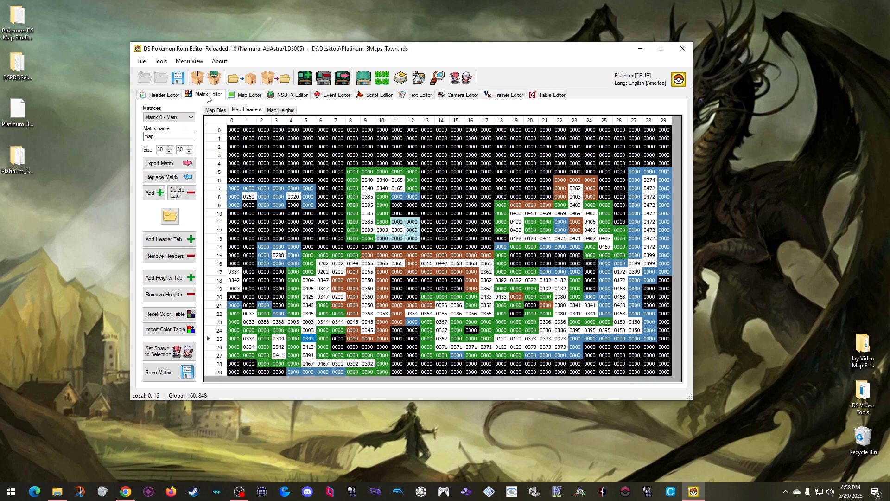
Reopen the events of header 0334 from the matrix, set the Pokémon Center warp's destination to 420 - T02PC0101, and save the event file.
double_click(278, 339)
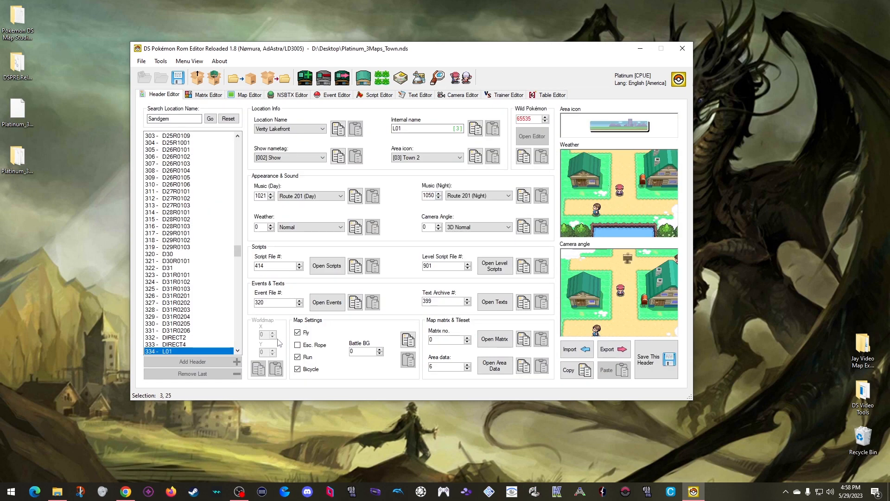
left_click(328, 303)
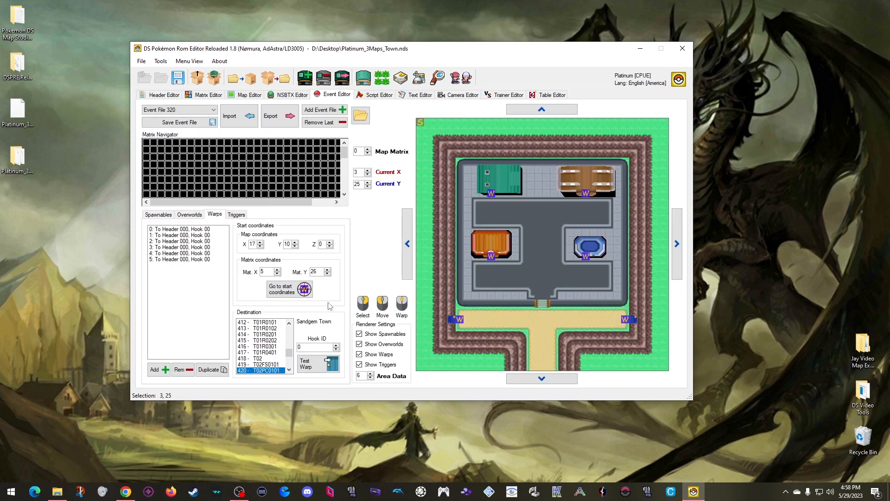
left_click(492, 256)
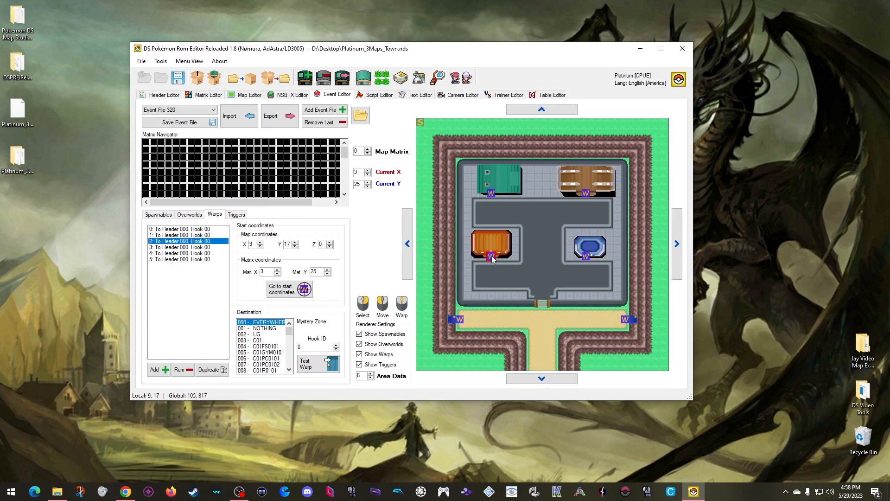
left_click_drag(289, 330, 291, 353)
left_click(263, 346)
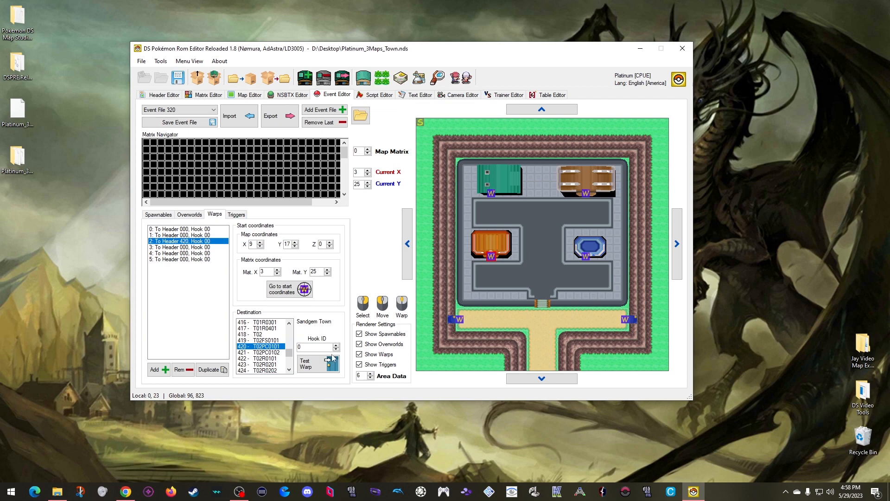
left_click(181, 122)
left_click(491, 271)
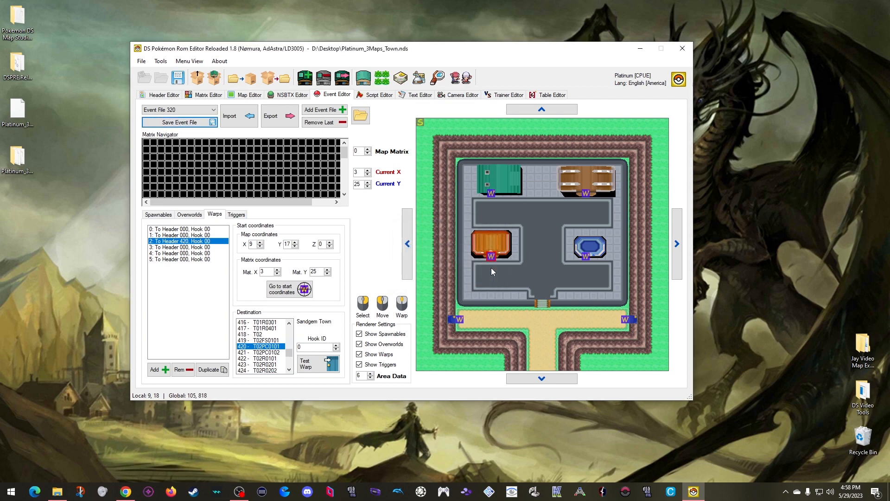
Follow the warp into the Pokémon Center, point its exit warp to header 334 - L01 with hook ID 2, and save the event file.
left_click(323, 370)
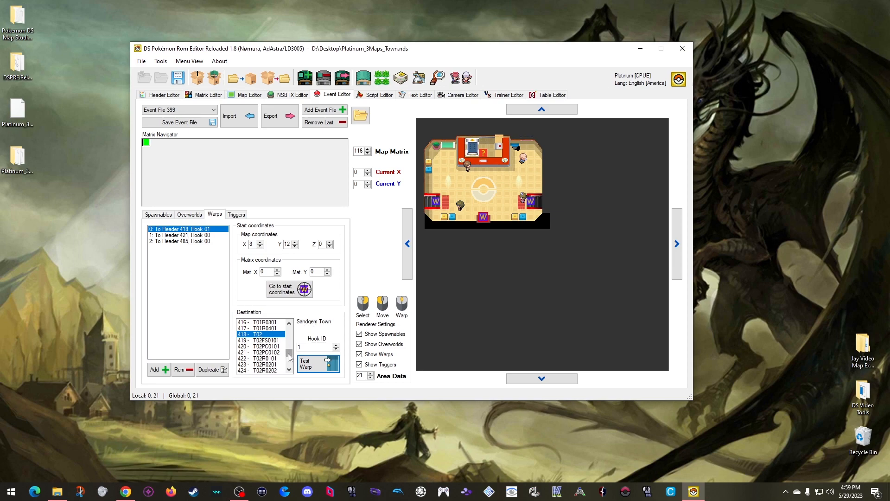
left_click_drag(288, 356, 289, 348)
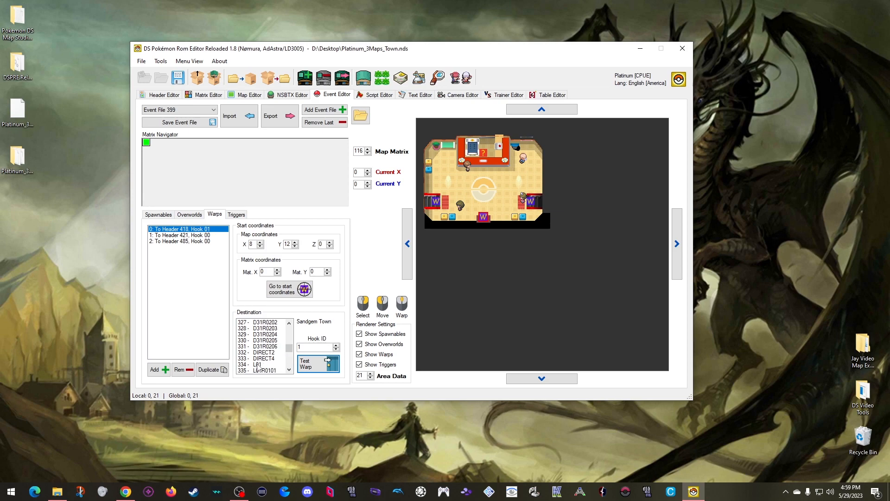
left_click(258, 365)
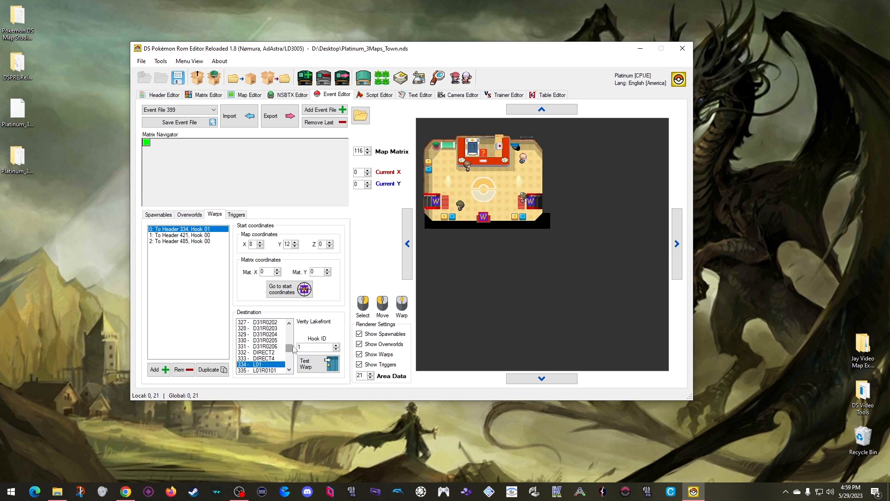
key("BackSpace")
type("2")
left_click(169, 123)
left_click(478, 278)
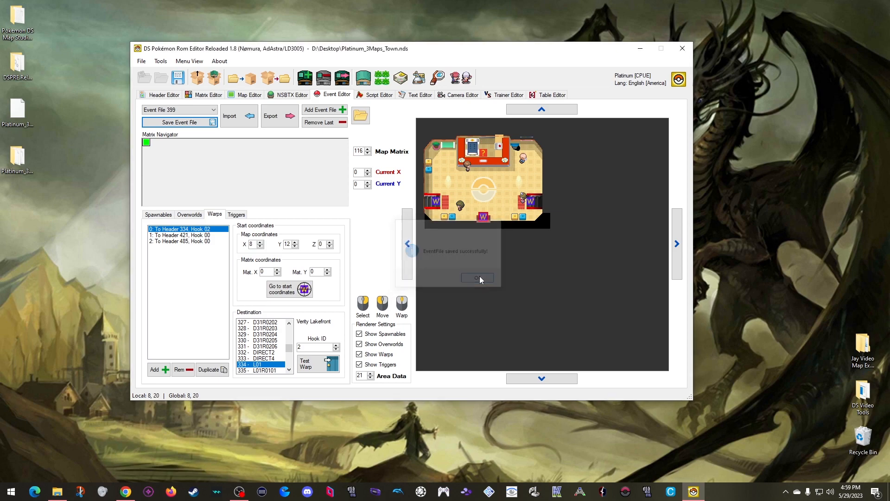
Test the warps back and forth between the town and the Pokémon Center interior.
left_click(317, 364)
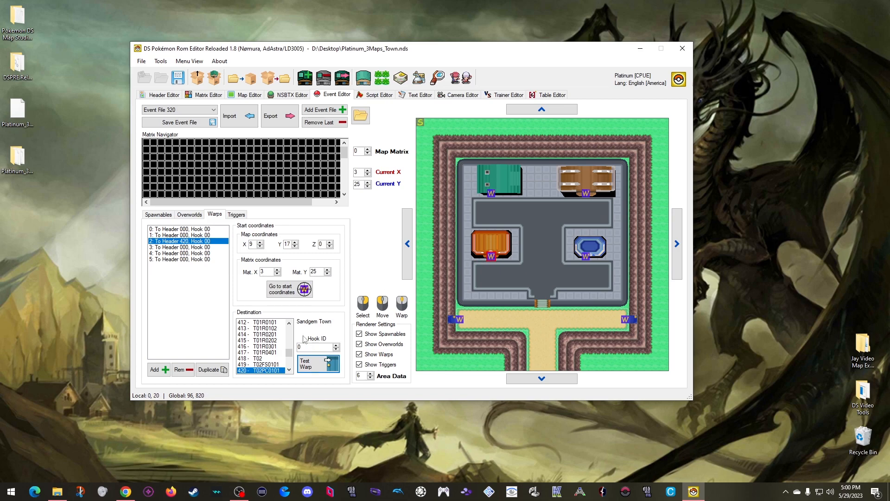
left_click(319, 365)
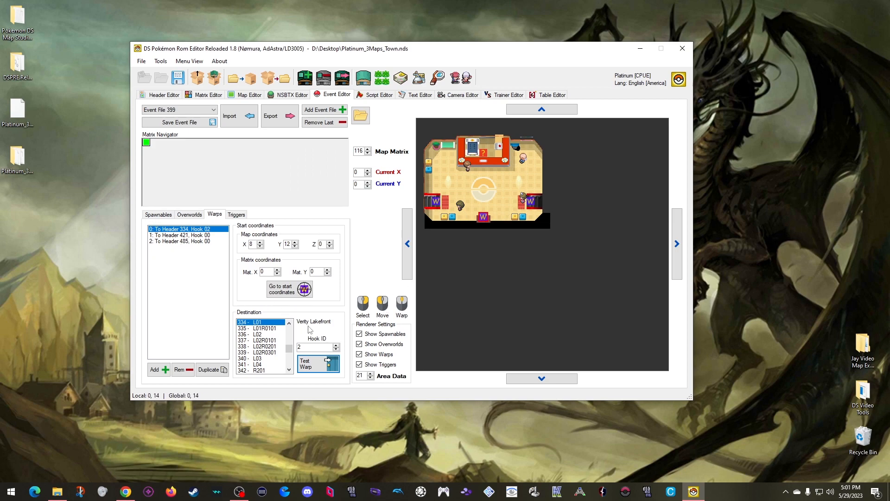
left_click(318, 363)
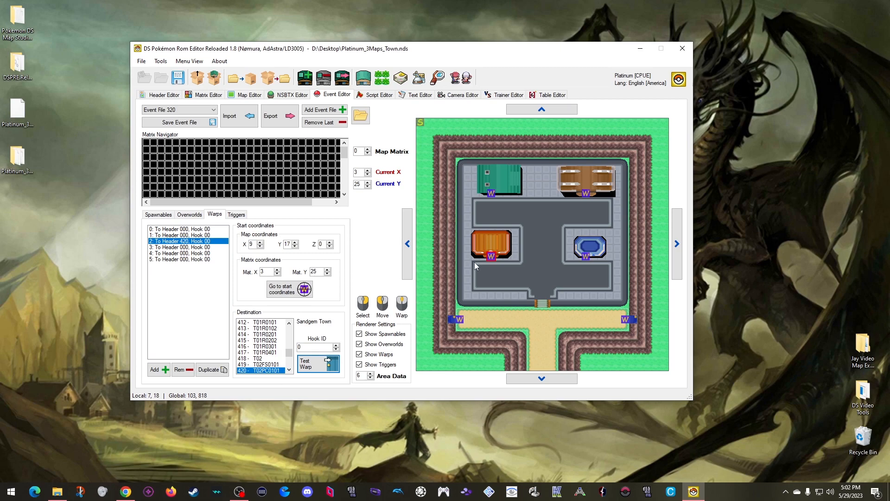
left_click(320, 370)
left_click(320, 369)
left_click(317, 369)
Open the event file of header 420 (T02PC0101) from the header list and test its exit warp back to the town.
left_click(165, 95)
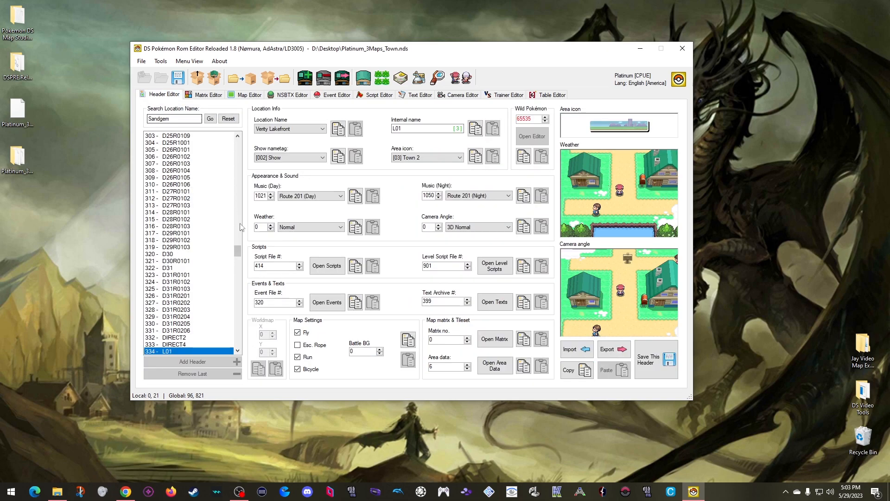
scroll(220, 298, "down", 20)
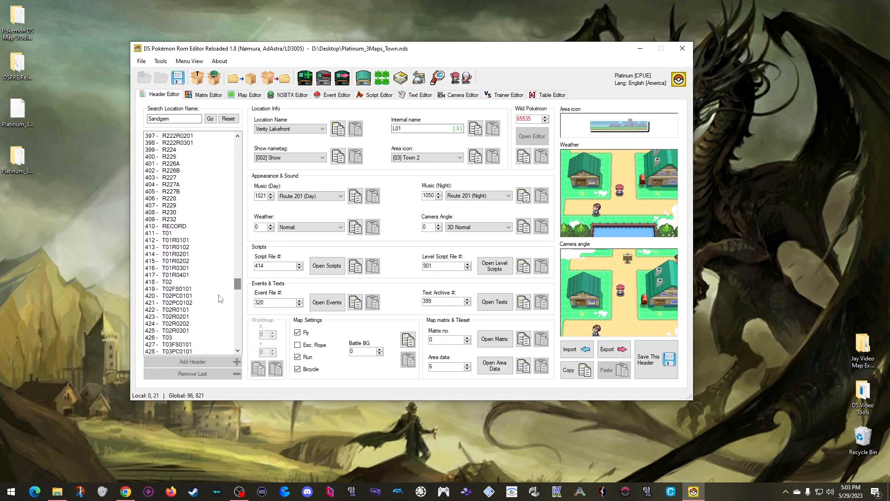
left_click(159, 296)
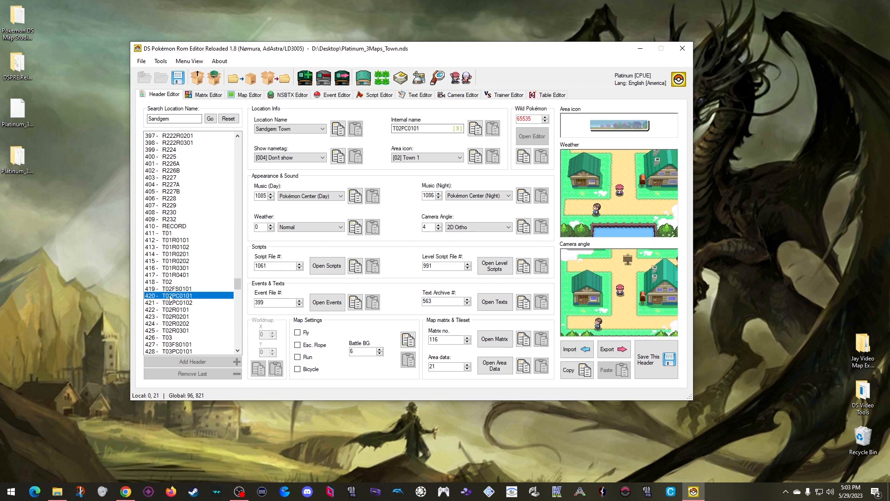
left_click(323, 306)
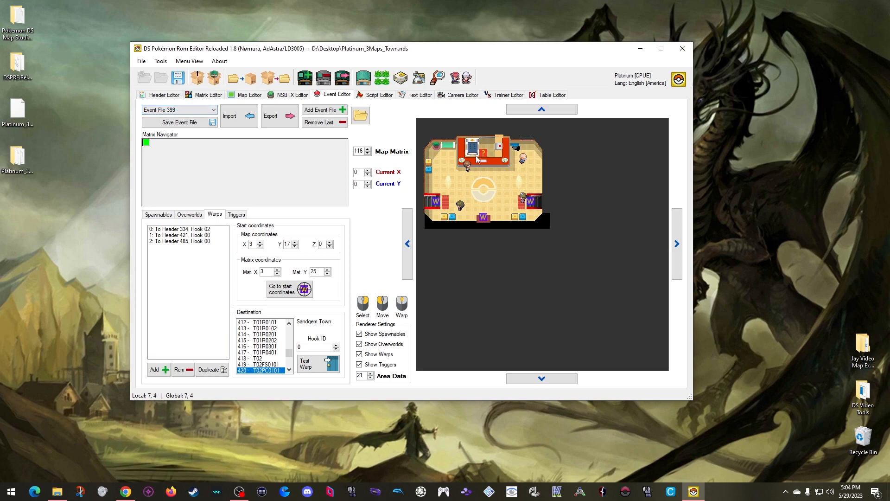
left_click(482, 221)
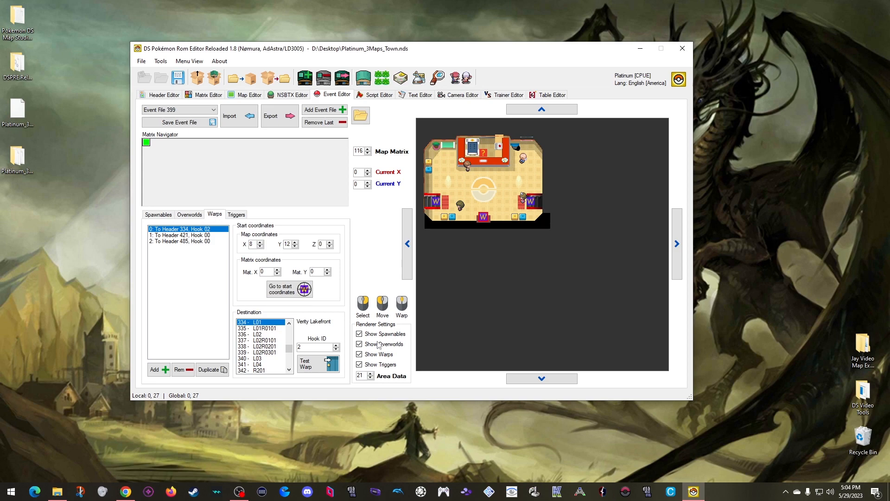
left_click(315, 368)
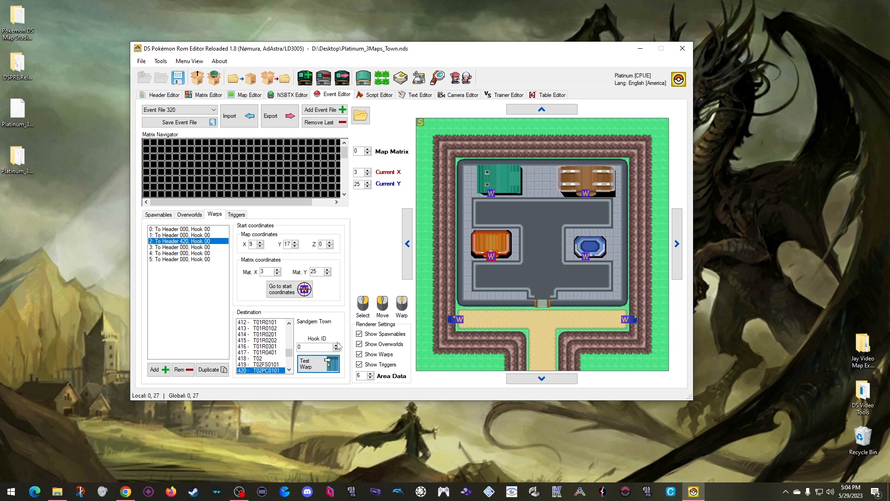
Set the western cave entrance warp's destination to 218 - D05R0112 with hook ID 3.
left_click(459, 320)
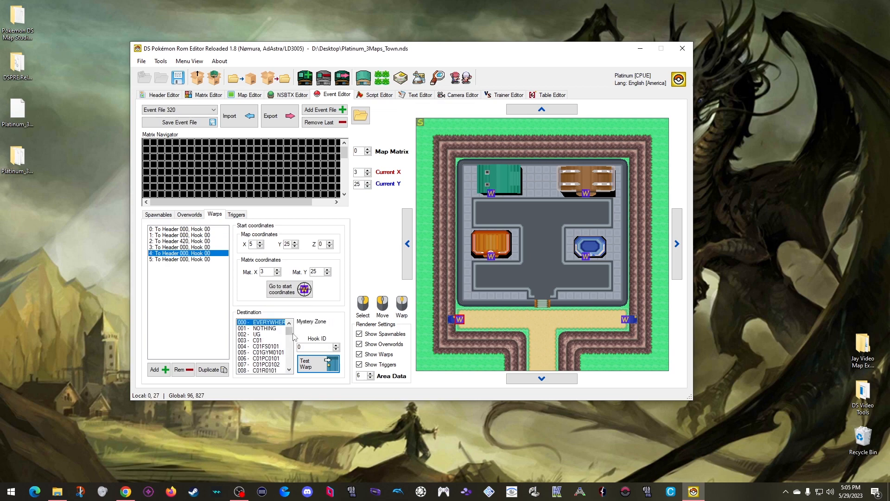
left_click_drag(290, 334, 284, 346)
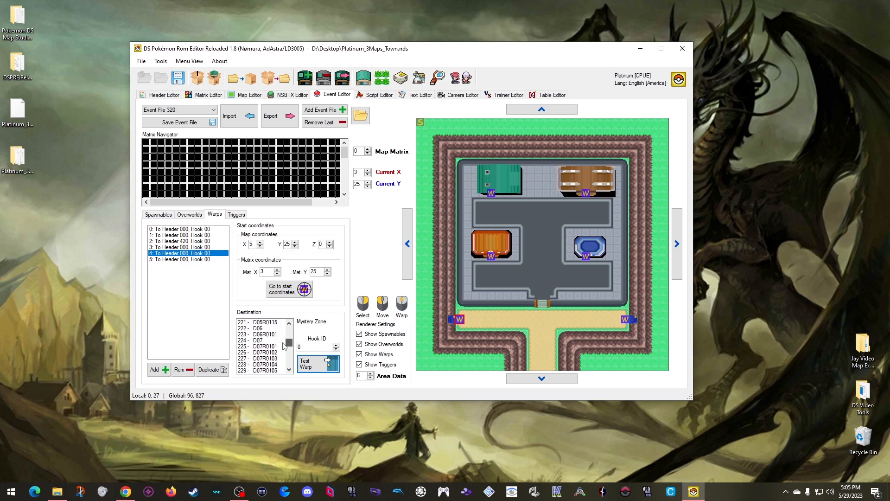
scroll(264, 346, "up", 2)
left_click(260, 340)
left_click(302, 347)
key("BackSpace")
type("3")
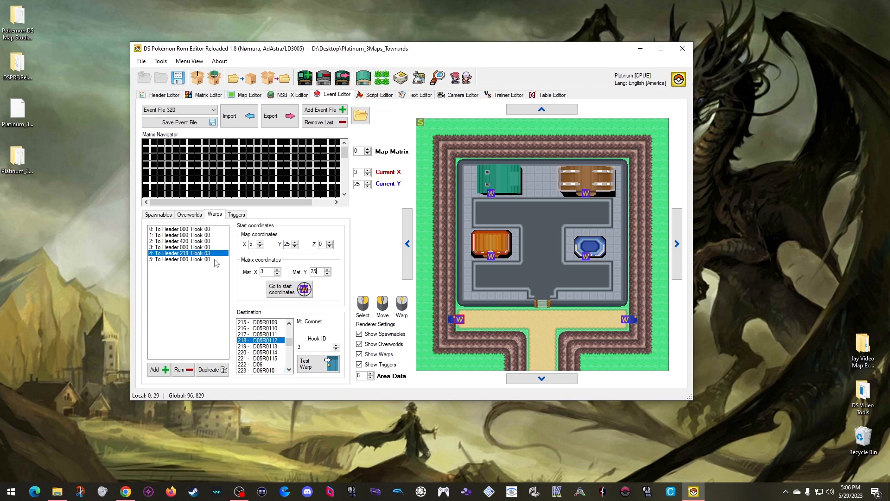
Set the eastern cave entrance warp's destination to 207 - D05R0101.
left_click(626, 320)
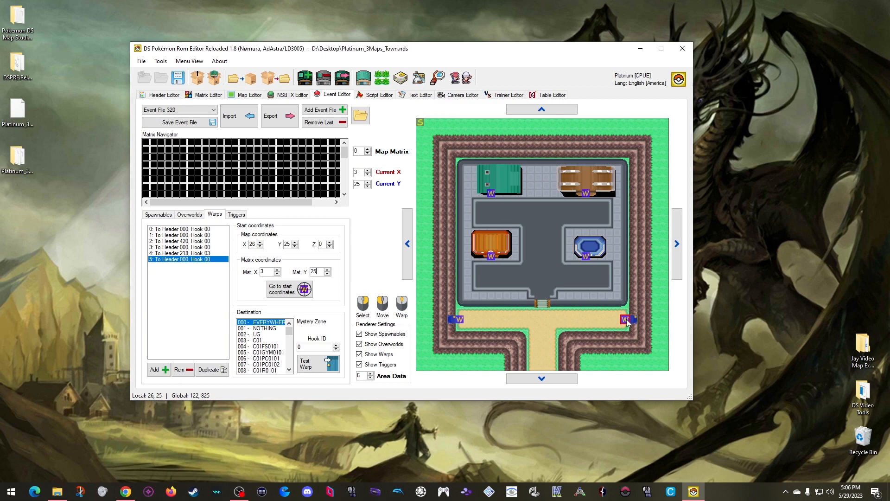
left_click_drag(289, 331, 288, 343)
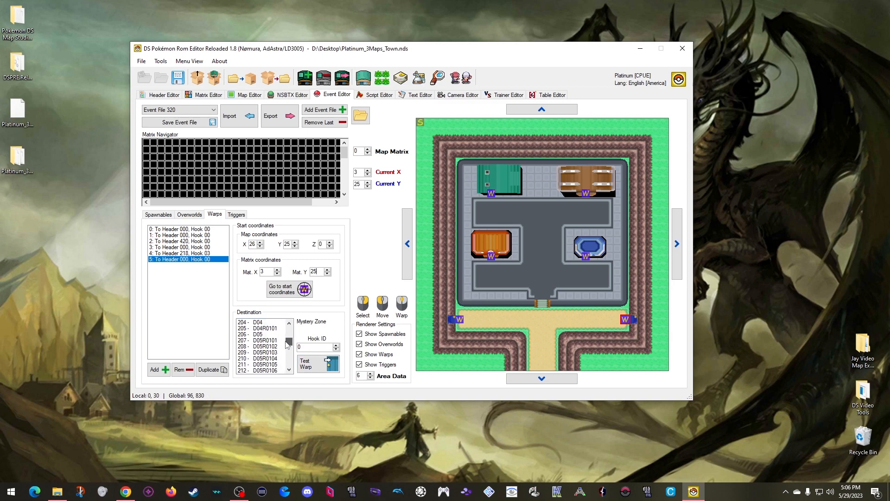
left_click(258, 340)
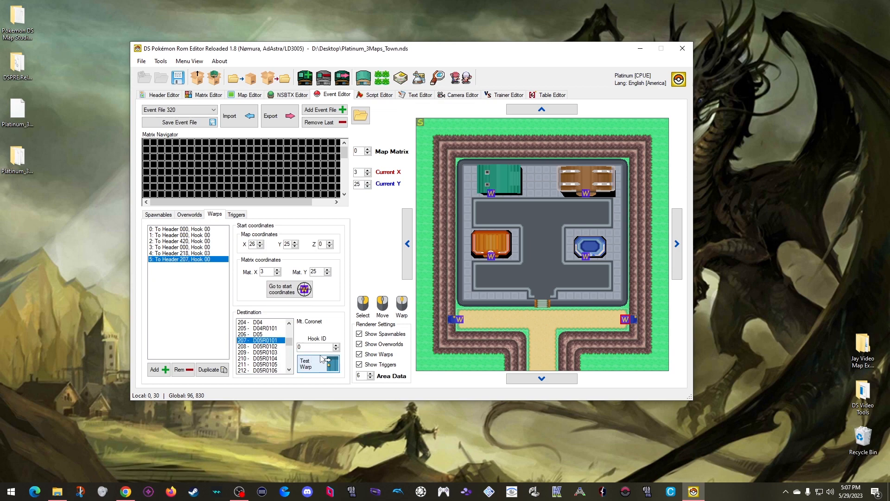
Set the destination of the warp at the blue-roofed mart's door to 419 - T02FS0101.
left_click(586, 258)
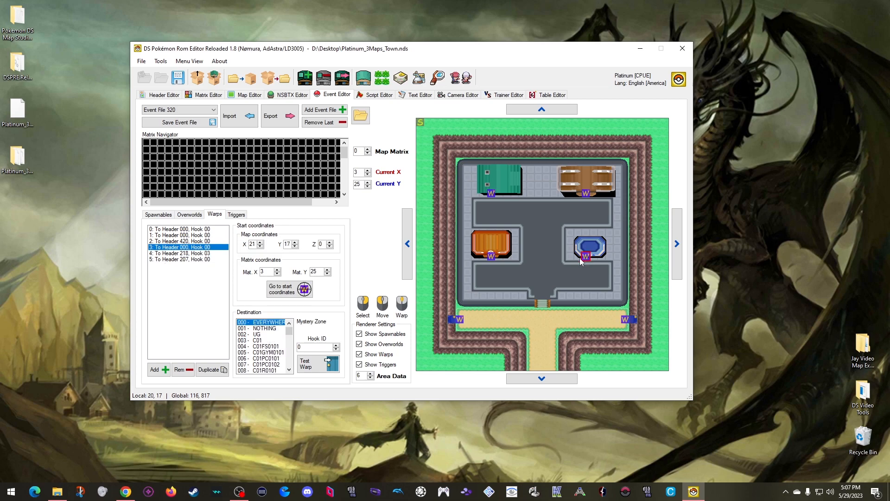
left_click_drag(289, 331, 280, 358)
scroll(272, 353, "down", 1)
scroll(272, 353, "up", 2)
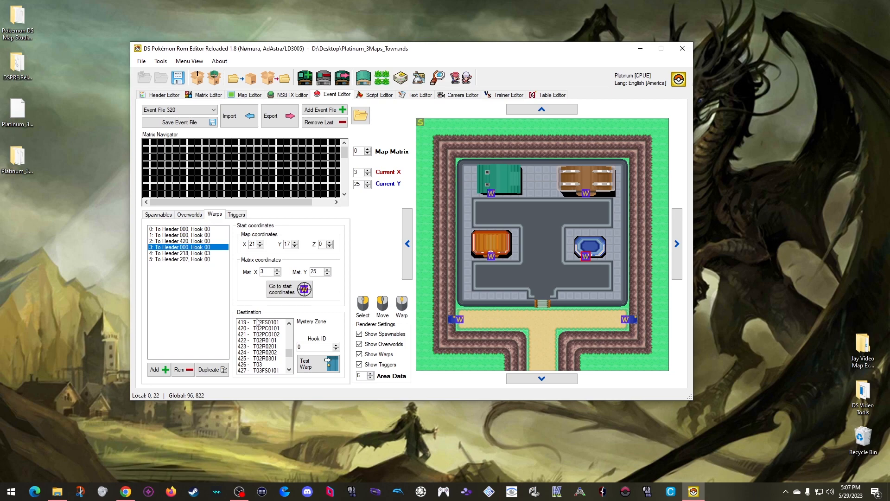
left_click(258, 323)
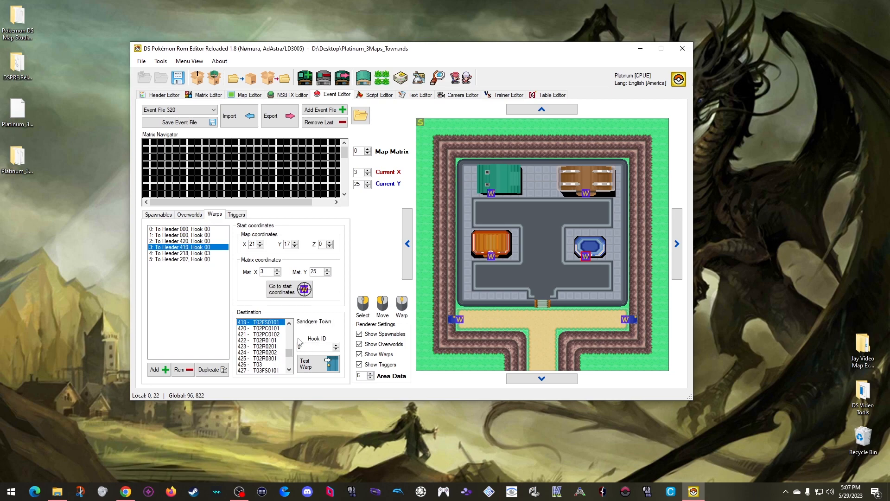
Set the destination of the warp at the brown-roofed gym's door to 047 - C03GYM0101.
left_click(587, 194)
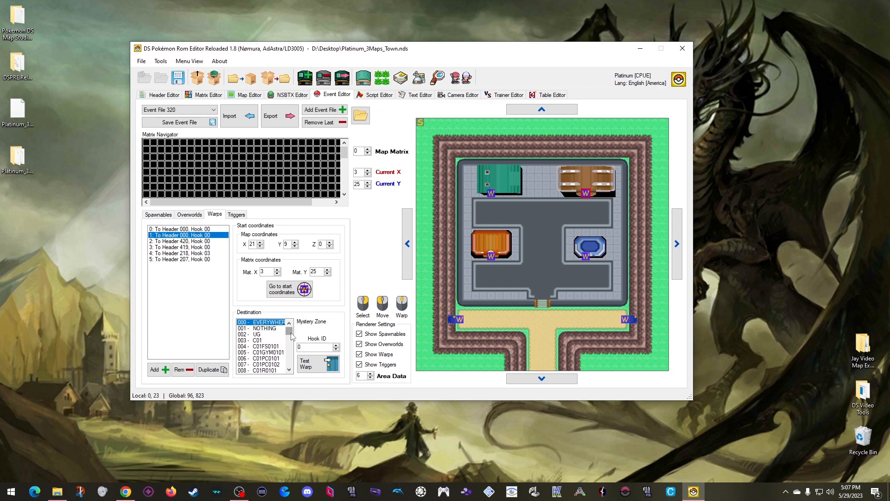
left_click_drag(291, 335, 290, 340)
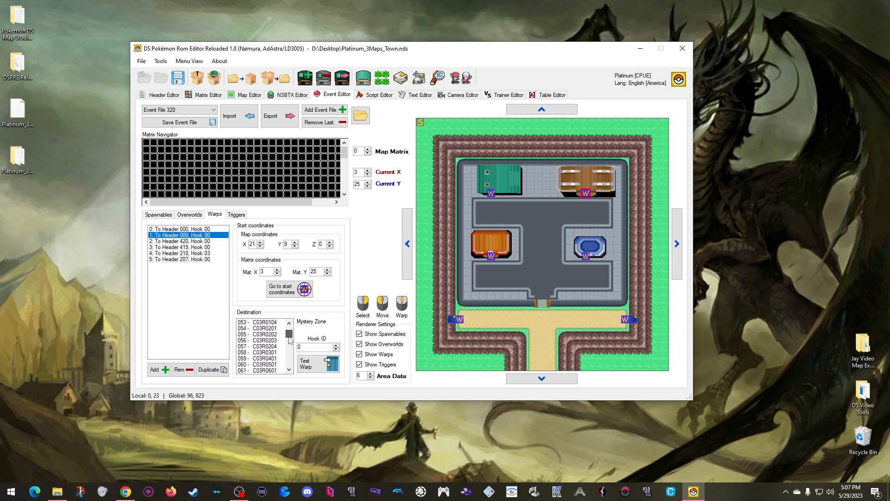
scroll(276, 348, "up", 3)
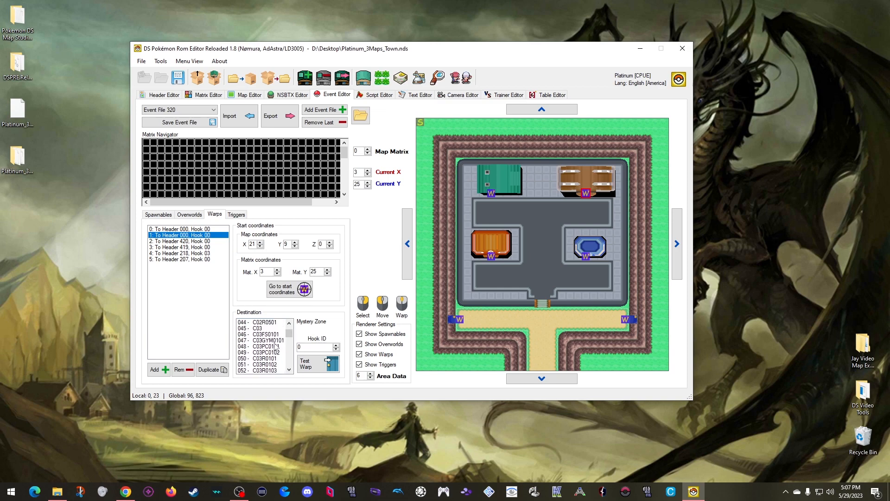
left_click(261, 341)
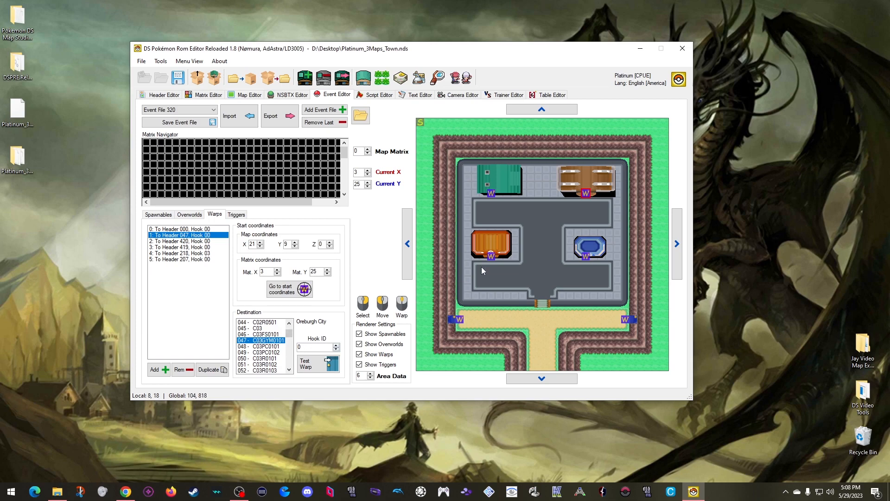
Set the destination of the warp at the green-roofed house's door to 414 - T01R0201 and save the town's event file.
left_click(492, 196)
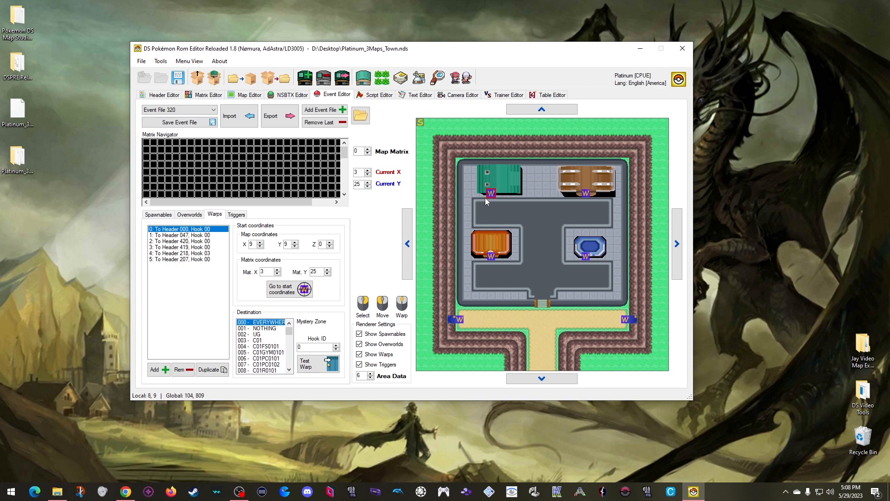
left_click_drag(290, 332, 286, 355)
scroll(267, 350, "up", 3)
scroll(268, 350, "up", 3)
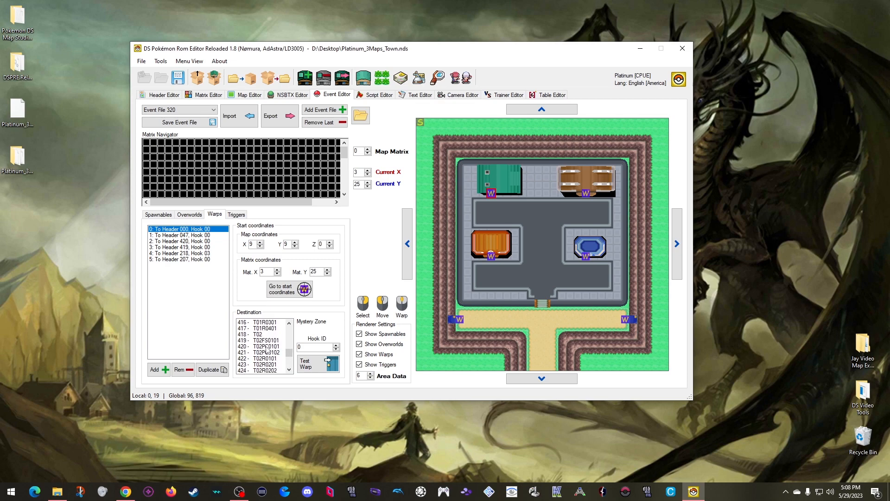
scroll(267, 350, "up", 1)
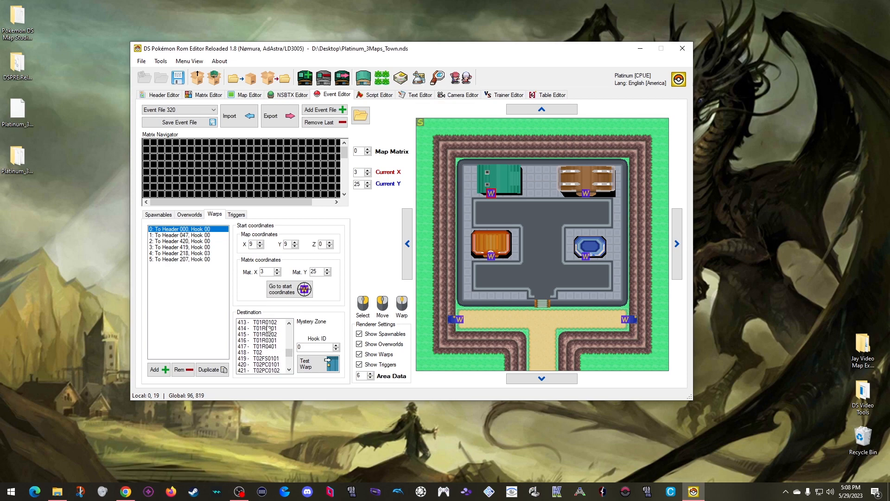
left_click(268, 328)
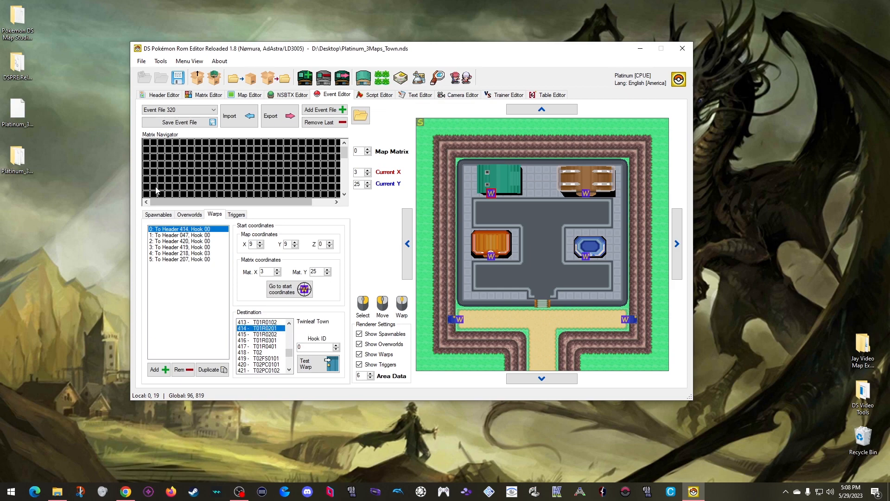
left_click(181, 123)
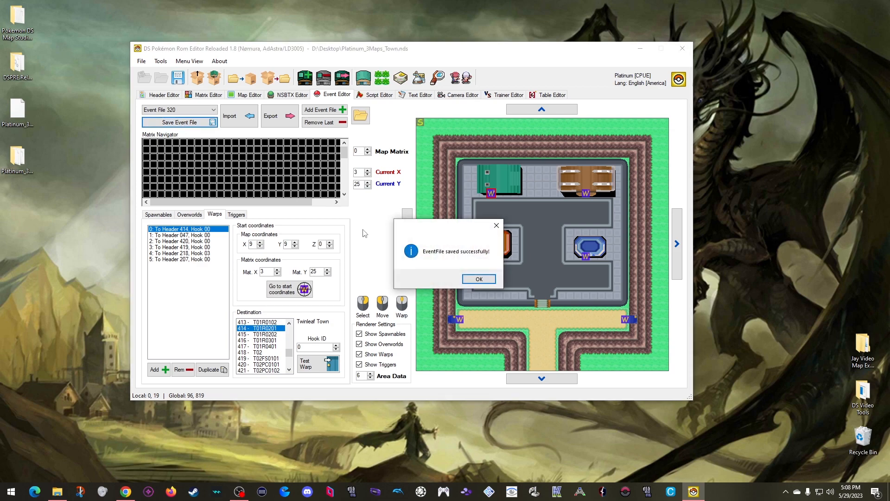
left_click(479, 278)
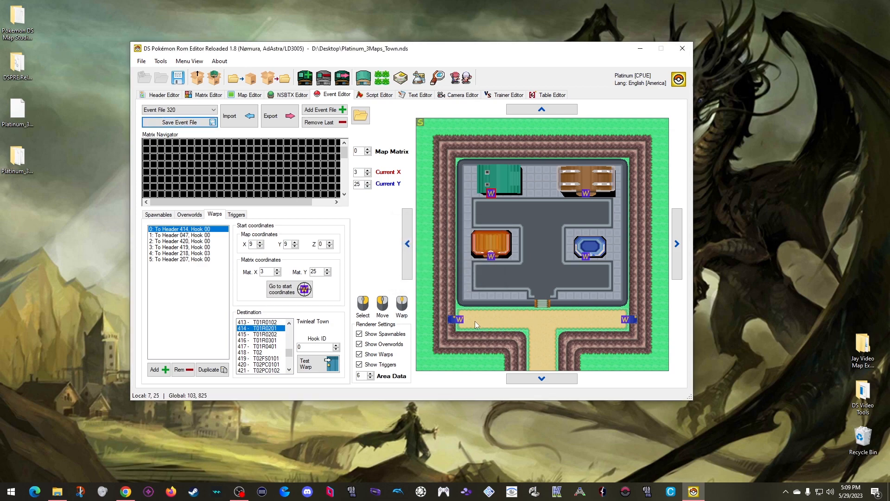
Follow the town's western cave warp and set the cave's northeastern exit warp to 334 - L01 with hook ID 4.
left_click(460, 320)
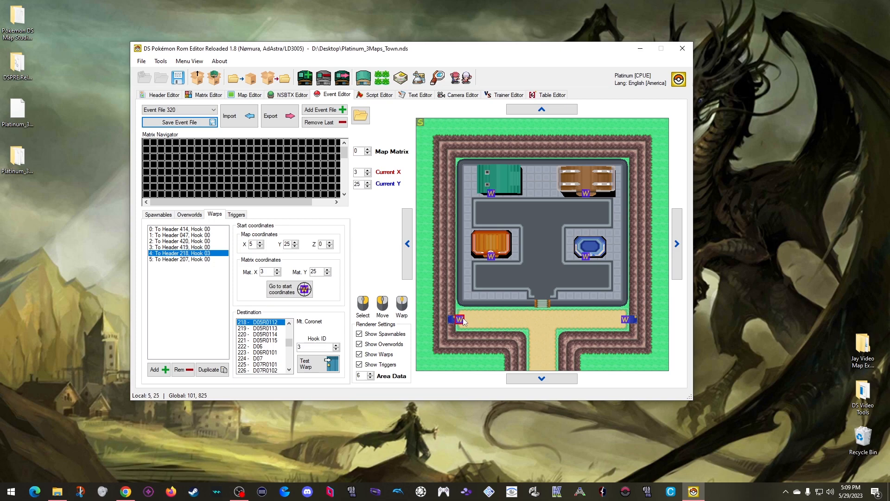
double_click(460, 320)
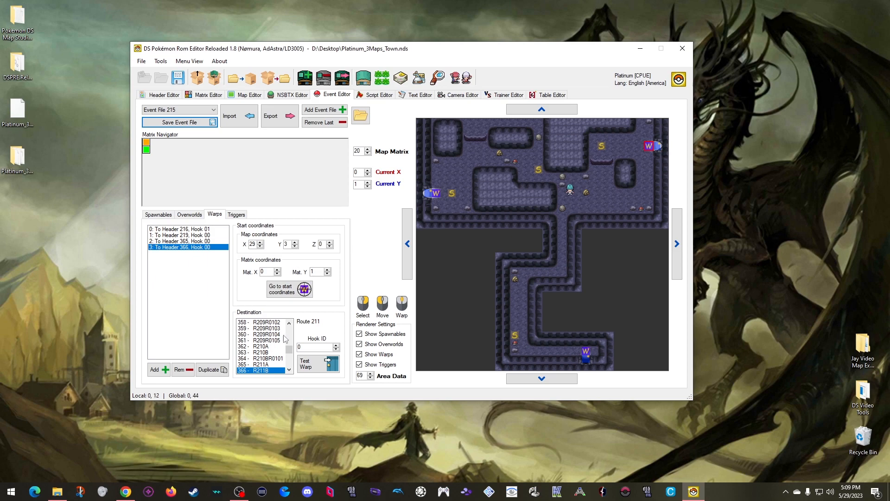
left_click_drag(289, 349, 289, 347)
scroll(271, 348, "up", 2)
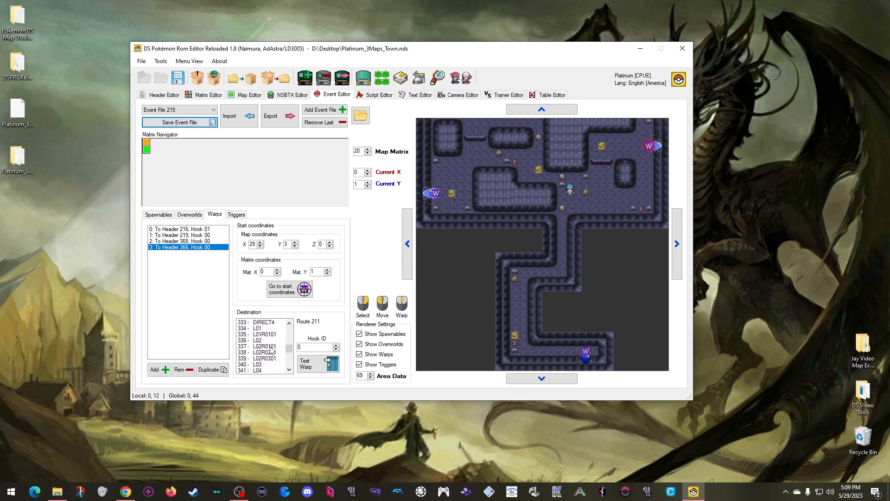
left_click(257, 329)
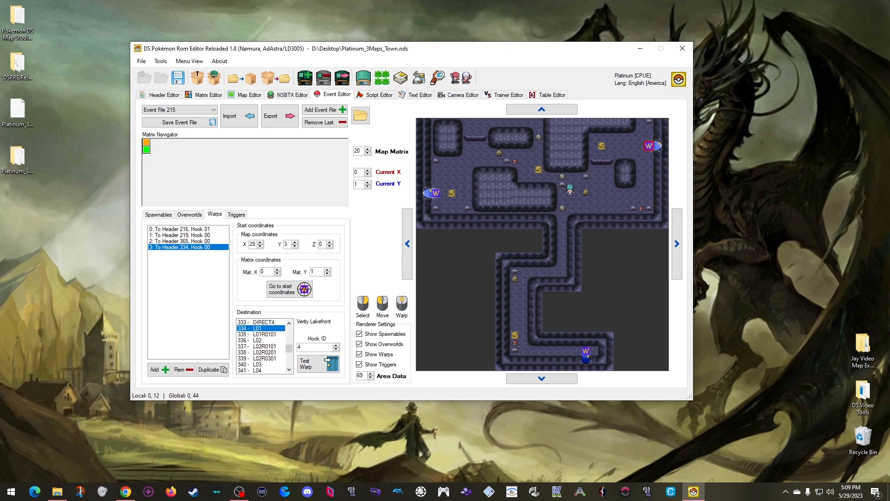
Save the western cave's event file and follow its northeastern exit warp back to the town.
left_click(167, 124)
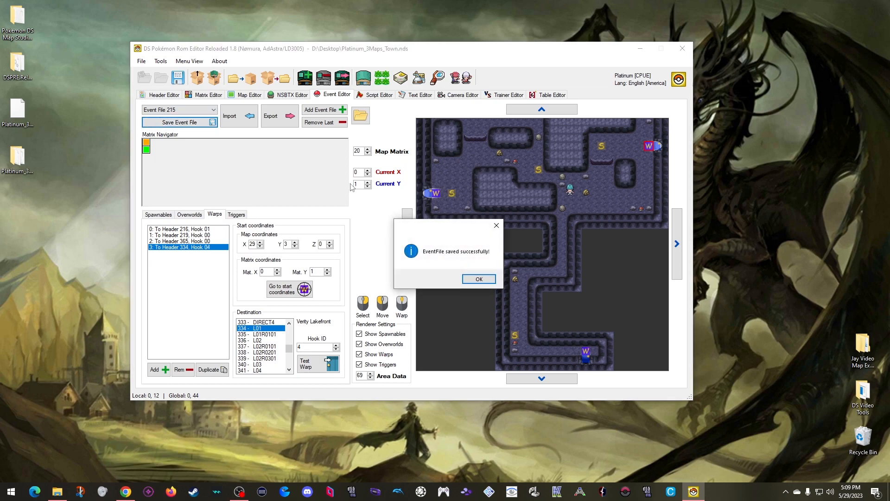
left_click(465, 278)
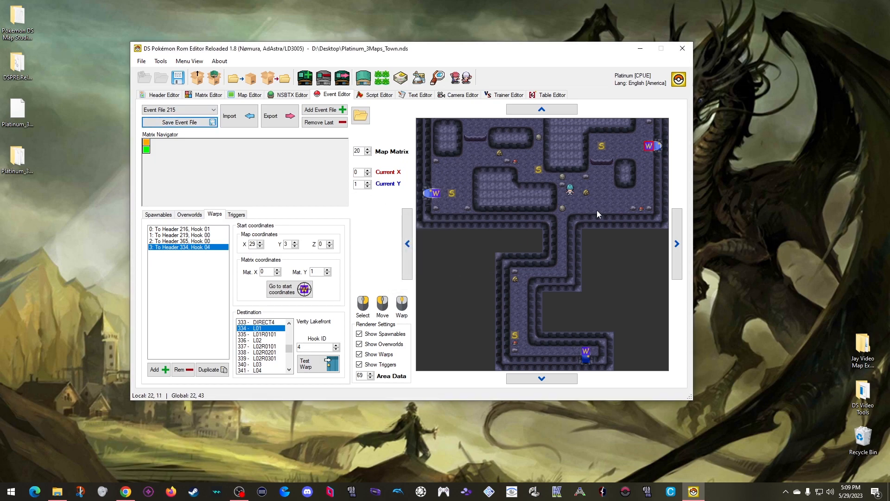
double_click(650, 146)
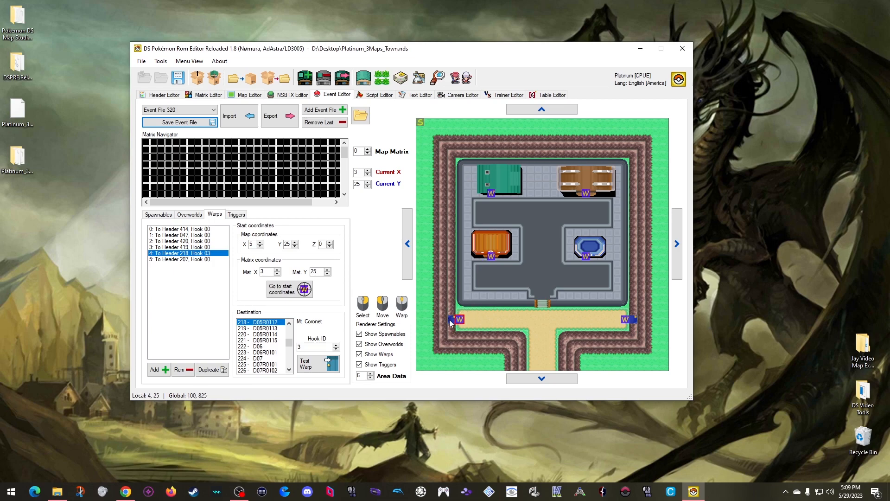
Follow the town's eastern cave warp and set the cave's western exit warp to 334 - L01 with hook ID 5.
double_click(625, 319)
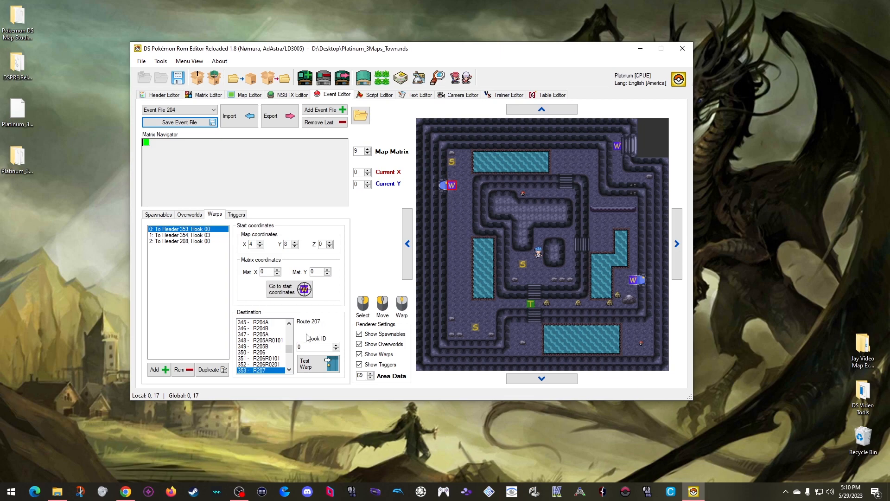
scroll(267, 348, "up", 2)
scroll(265, 349, "up", 2)
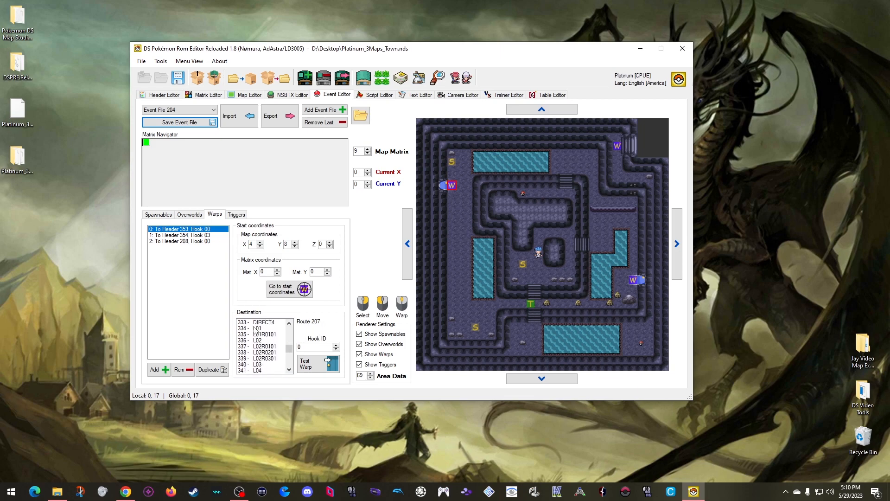
left_click(257, 329)
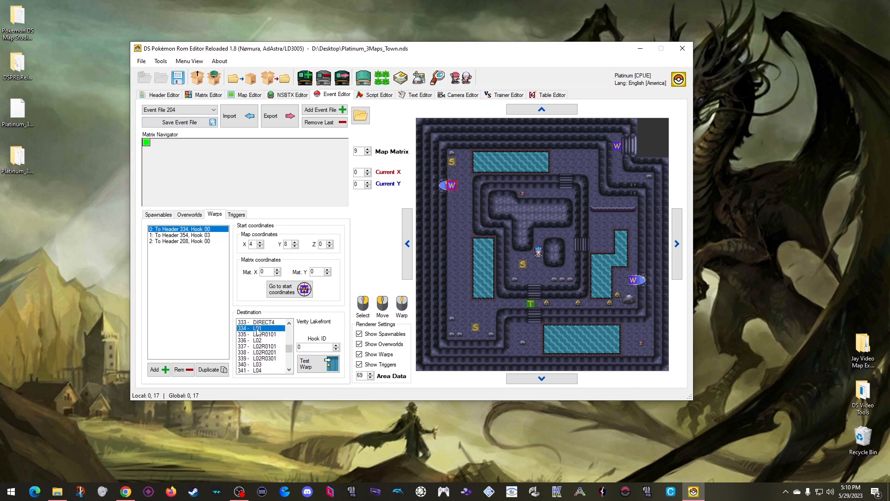
left_click(304, 347)
type("5")
Save the eastern cave's event file and follow its western exit warp back to the town.
left_click(186, 123)
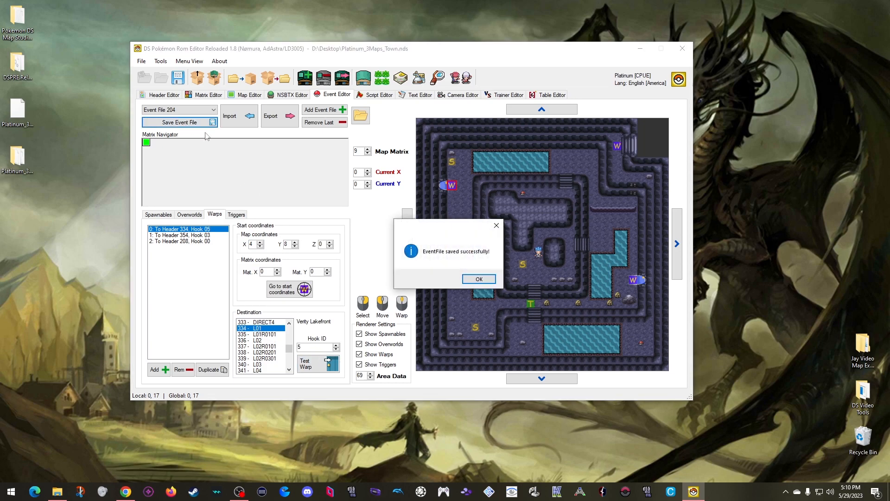
left_click(479, 278)
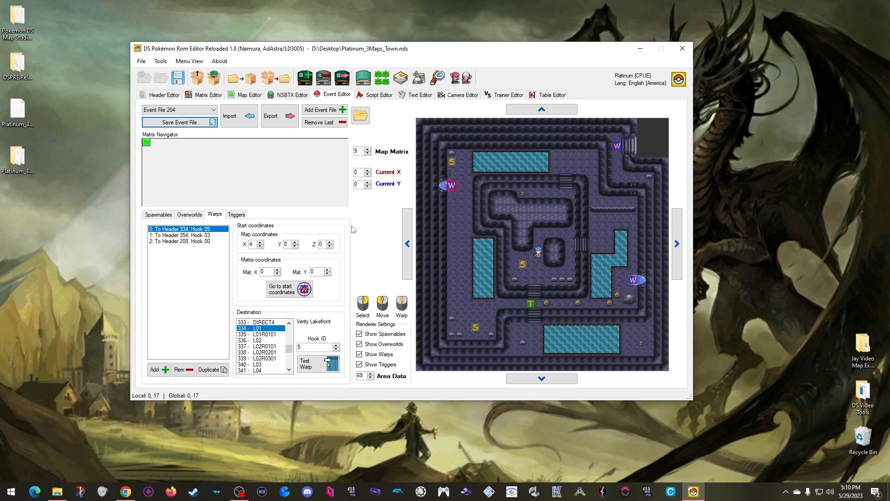
double_click(452, 185)
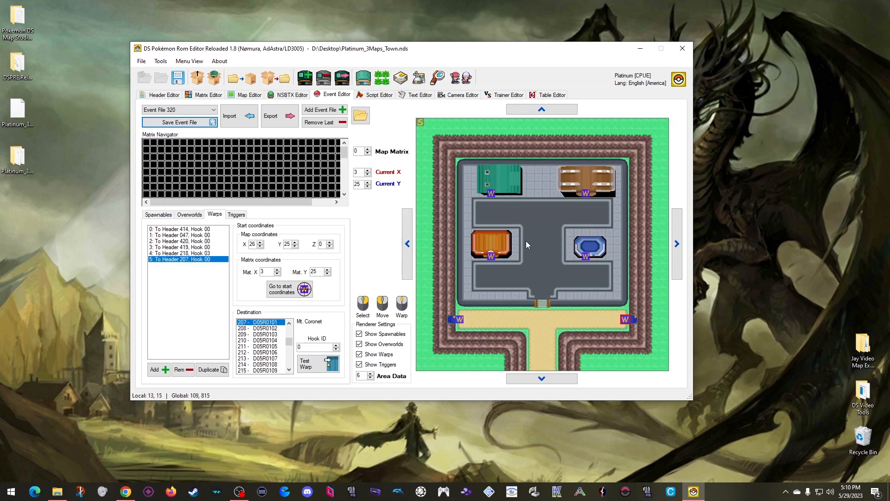
Follow the blue-roofed mart's door warp and set the mart's exit warp to 334 - L01 with hook ID 3.
double_click(586, 256)
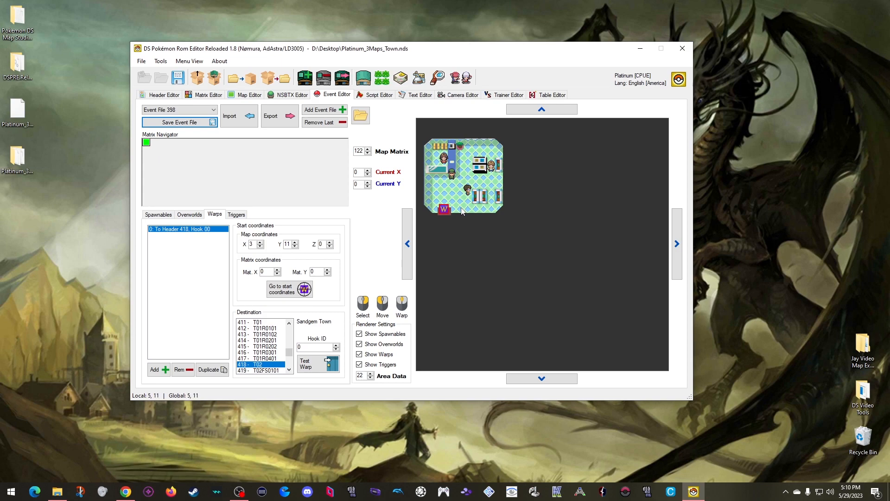
left_click_drag(289, 353, 290, 349)
scroll(274, 351, "down", 3)
scroll(274, 351, "down", 3)
scroll(273, 351, "down", 2)
left_click(261, 341)
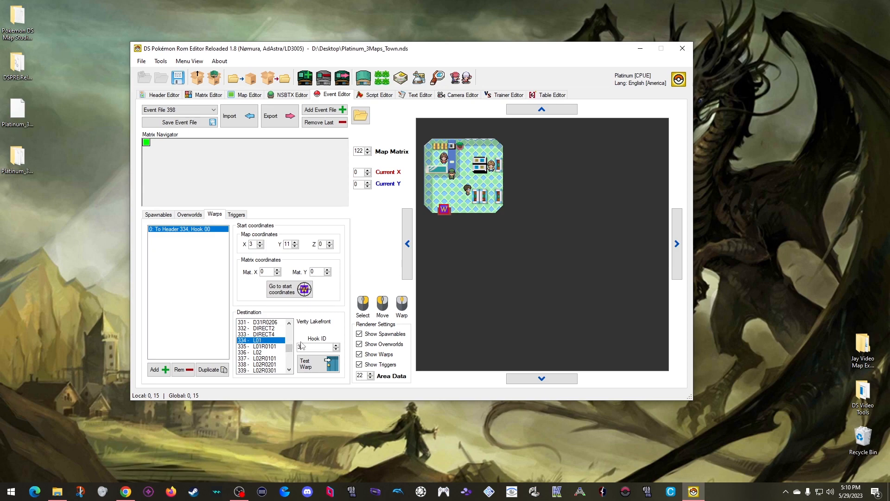
Save the mart's event file and follow its exit warp back to the town.
left_click(188, 123)
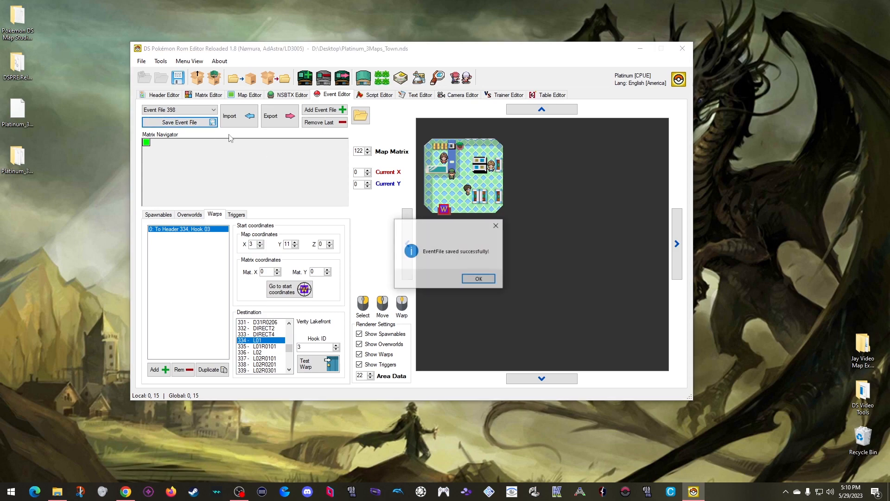
left_click(470, 281)
double_click(443, 211)
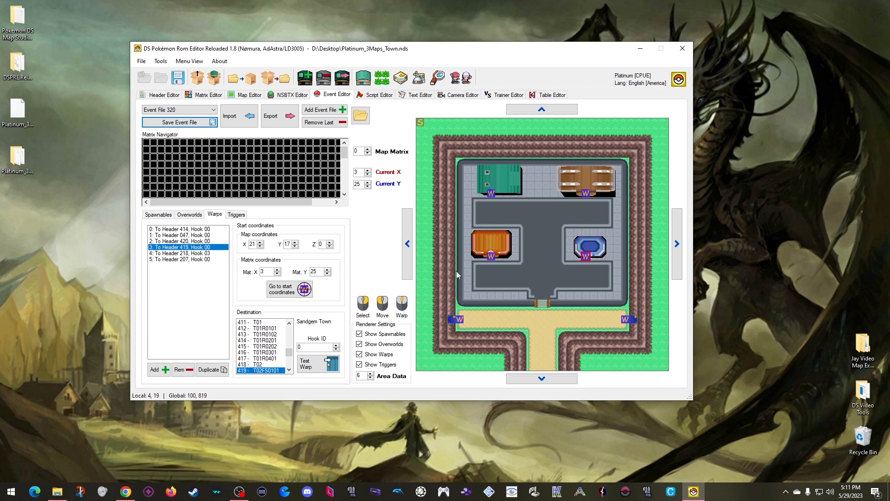
Follow the gym's door warp, then set the gym's exit warp to 334 - L01 with hook ID 1 and save its event file.
left_click(586, 194)
double_click(586, 194)
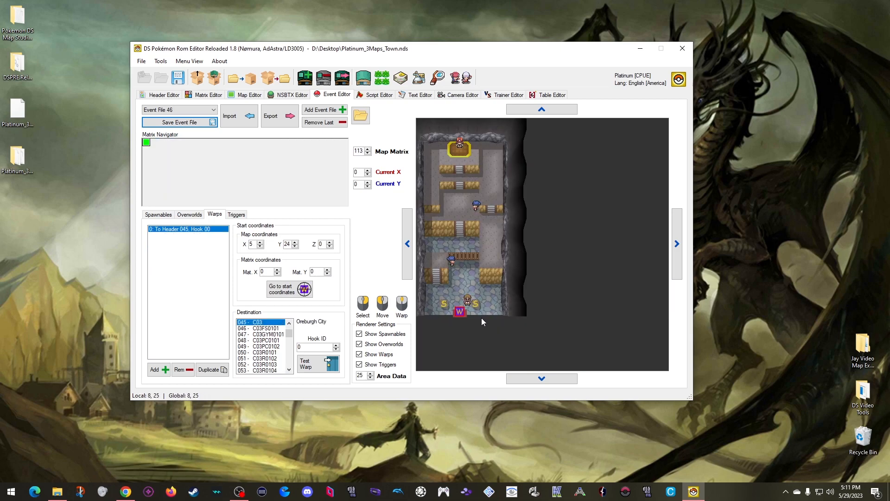
left_click_drag(289, 335, 266, 358)
scroll(266, 358, "down", 3)
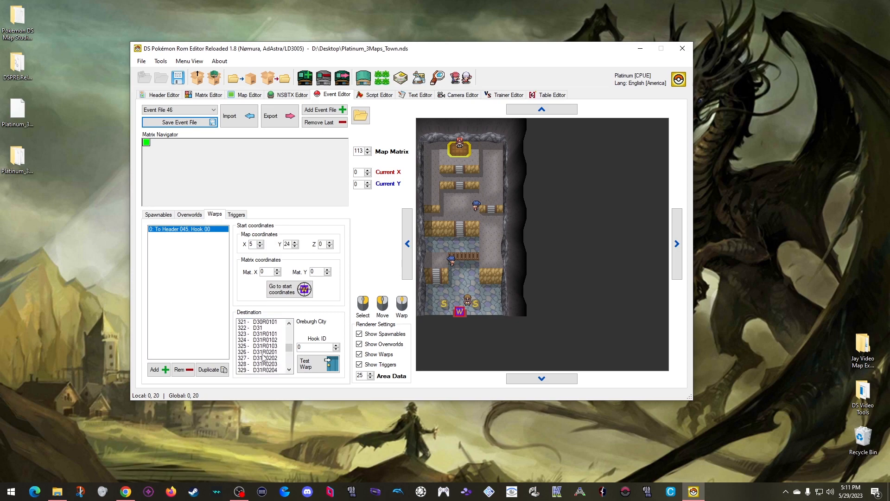
left_click(260, 366)
left_click(260, 360)
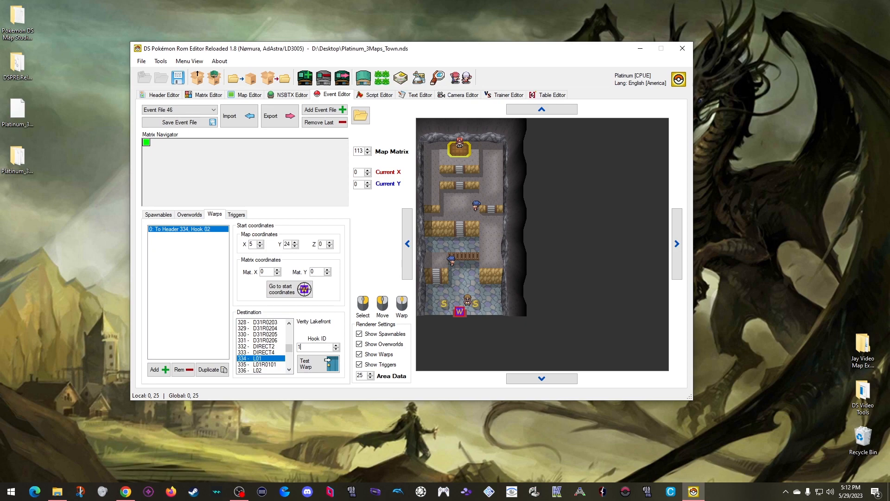
type("1")
left_click(178, 123)
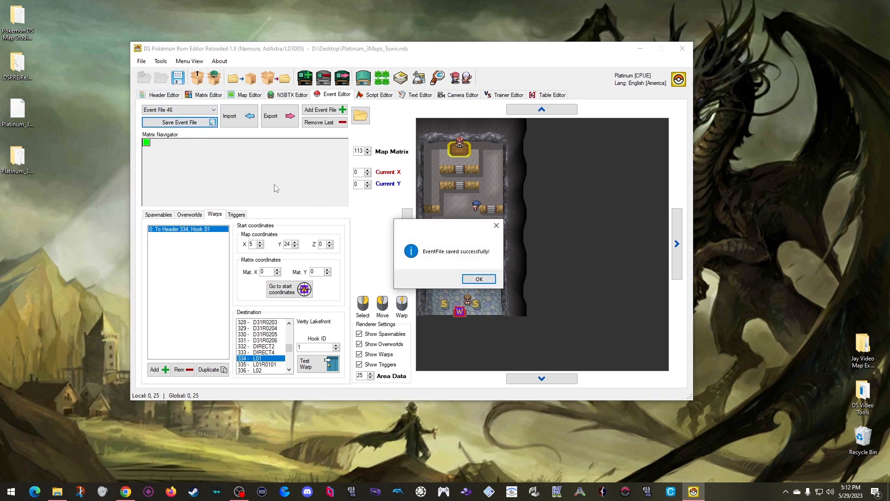
left_click(491, 281)
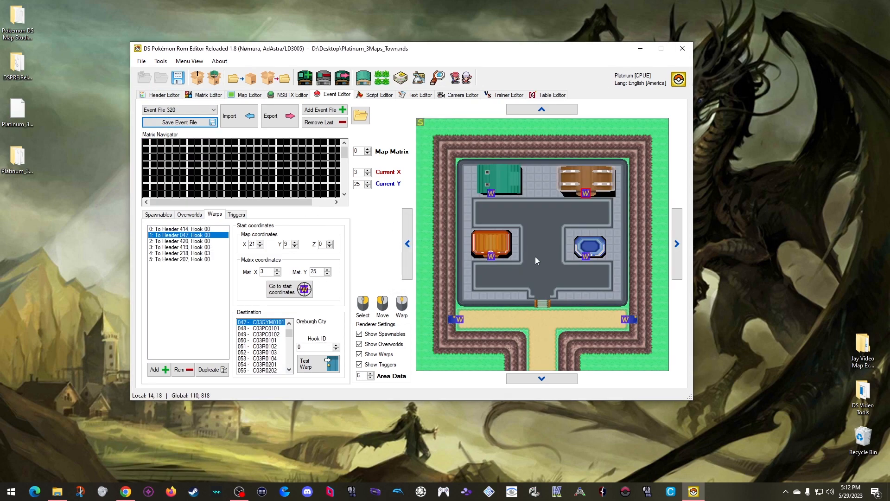
Follow the green-roofed house's door warp and set the house's exit warp to 334 - L01 with hook ID 0.
left_click(491, 193)
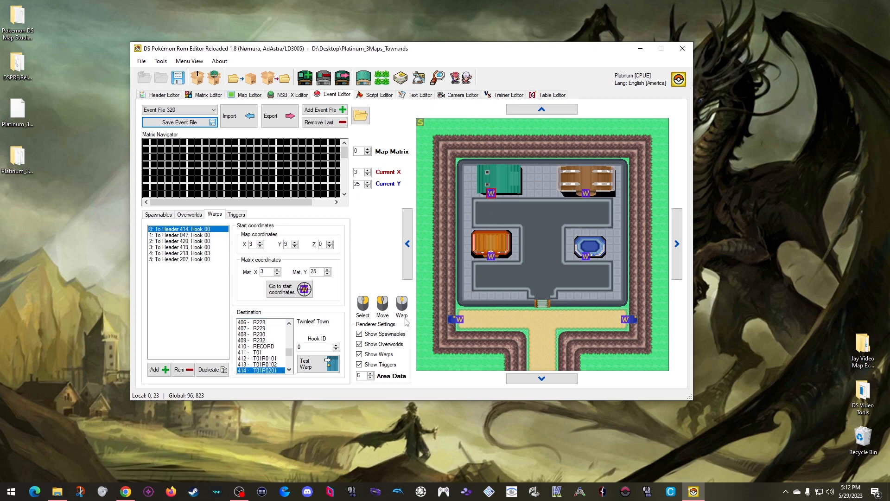
double_click(492, 193)
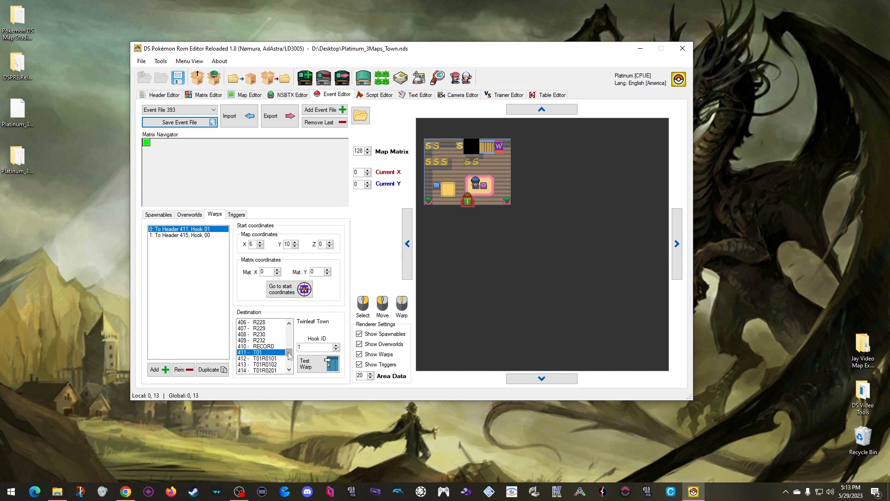
left_click_drag(289, 353, 287, 351)
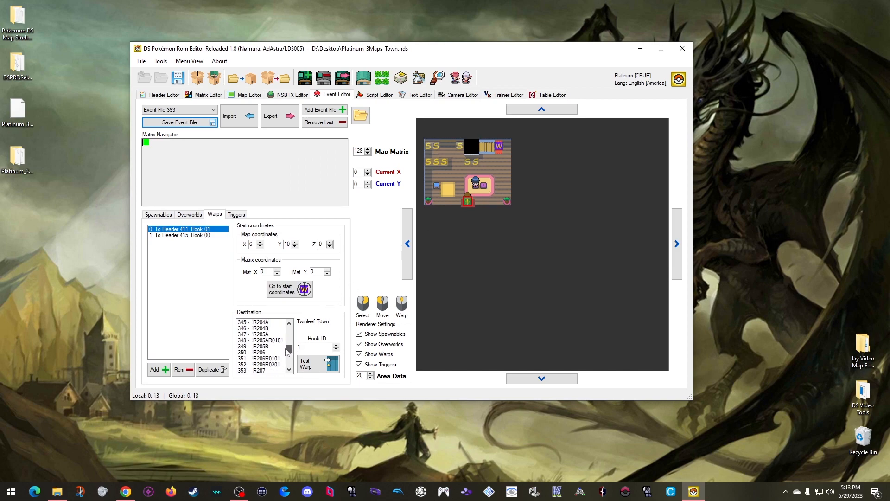
scroll(258, 351, "up", 4)
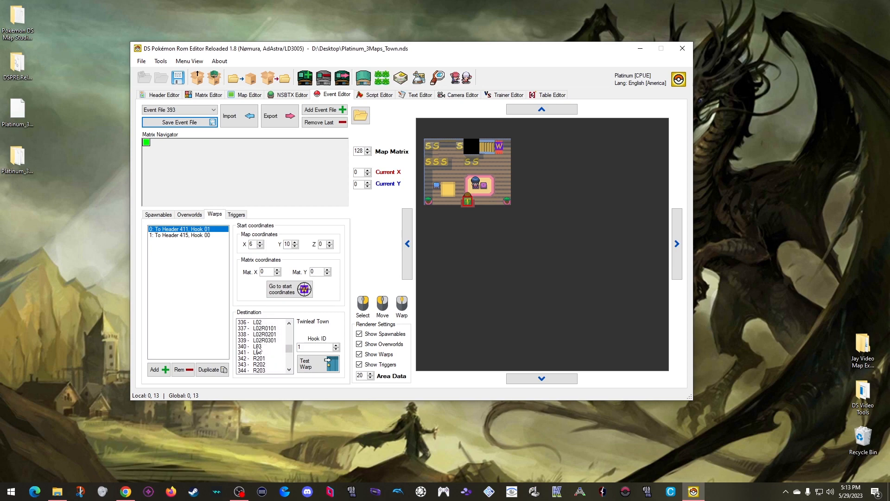
left_click(258, 328)
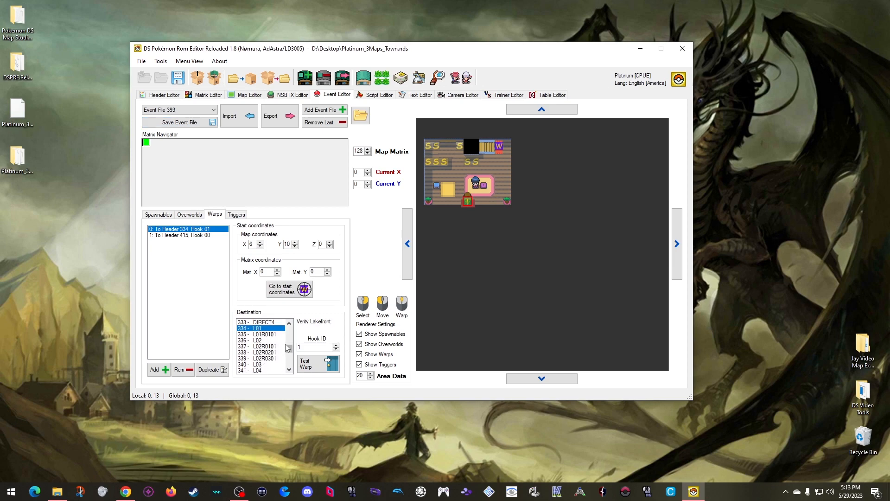
key("BackSpace")
type("0")
Save the house's event file and test the warps between the house and the town in both directions.
left_click(184, 122)
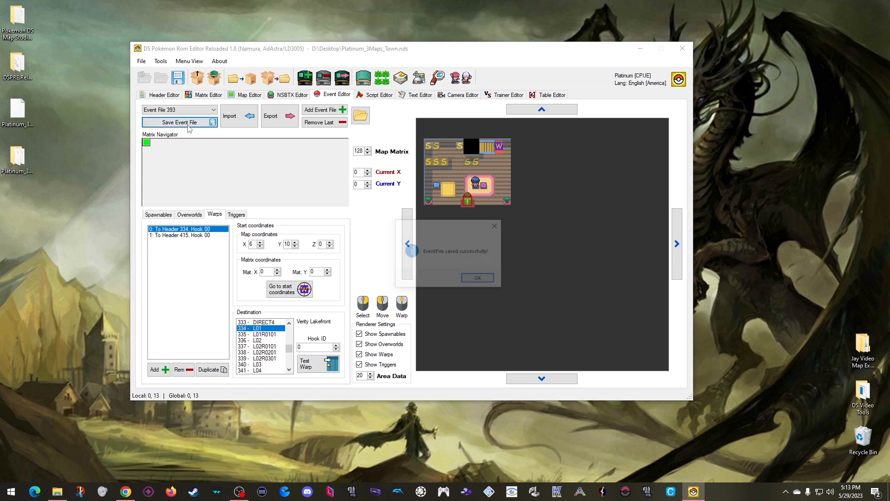
left_click(479, 279)
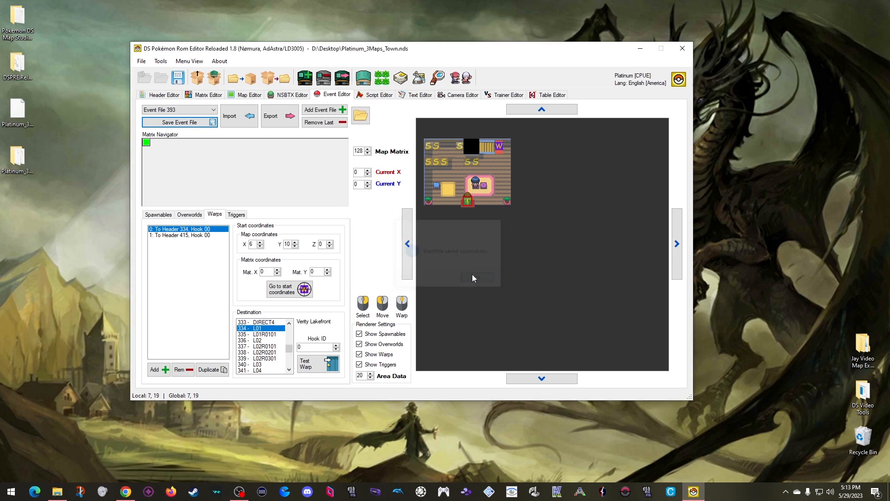
double_click(466, 204)
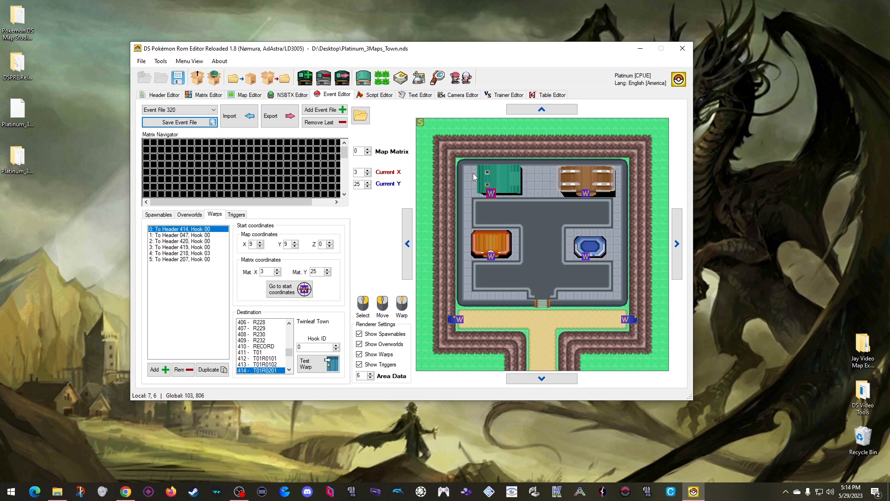
double_click(491, 193)
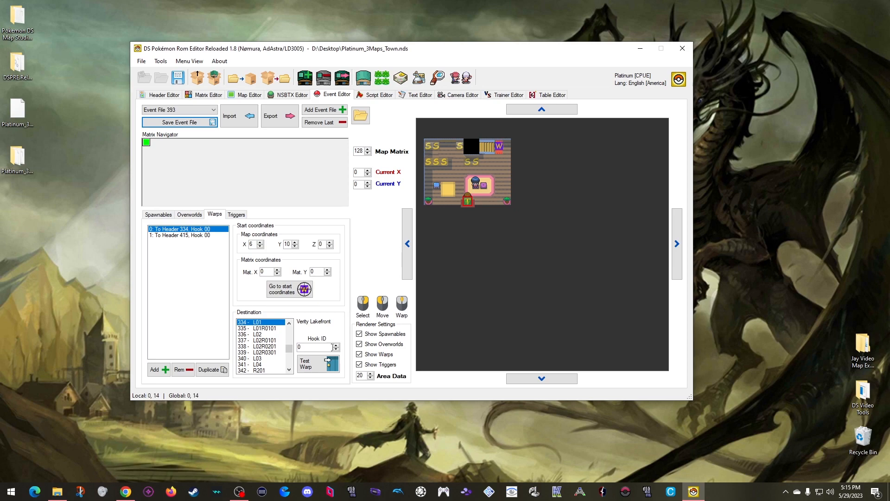
left_click(315, 369)
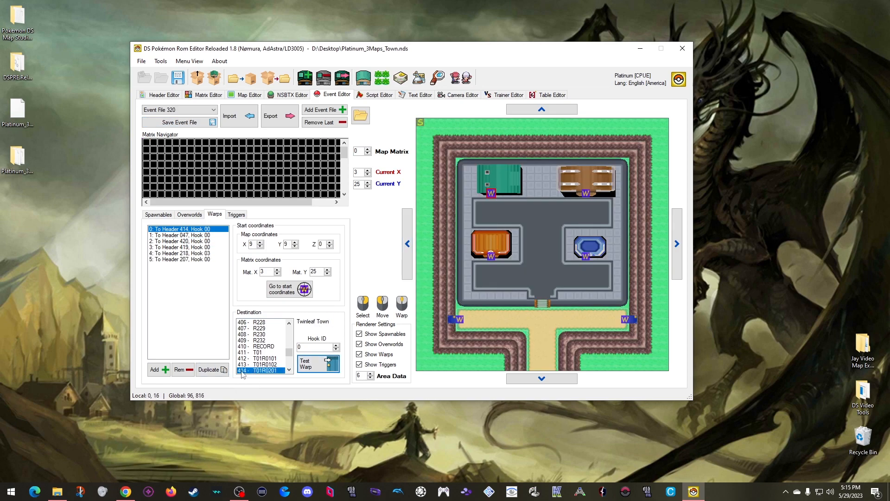
Open the level script of header 414 - T01R0201 and clear it.
left_click(160, 94)
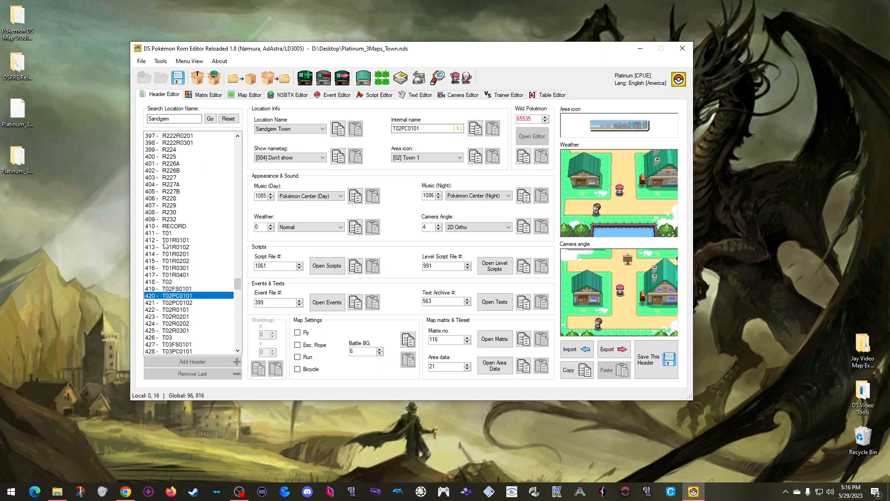
left_click(172, 255)
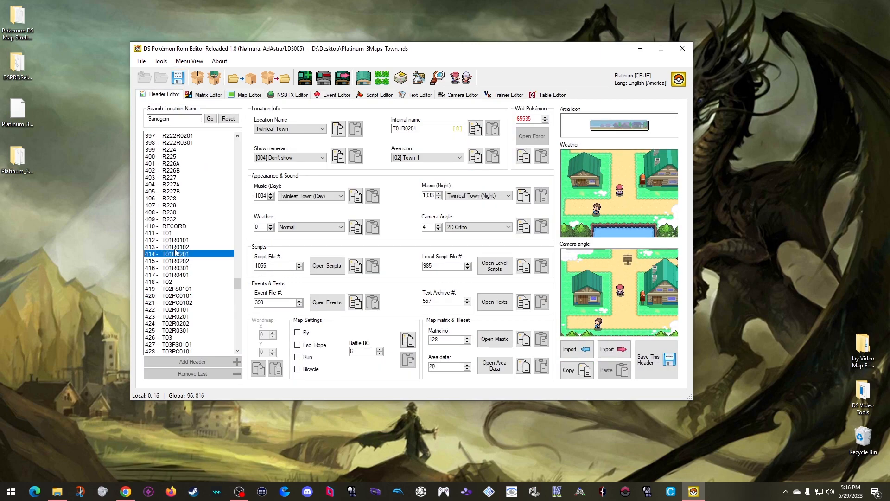
left_click(500, 267)
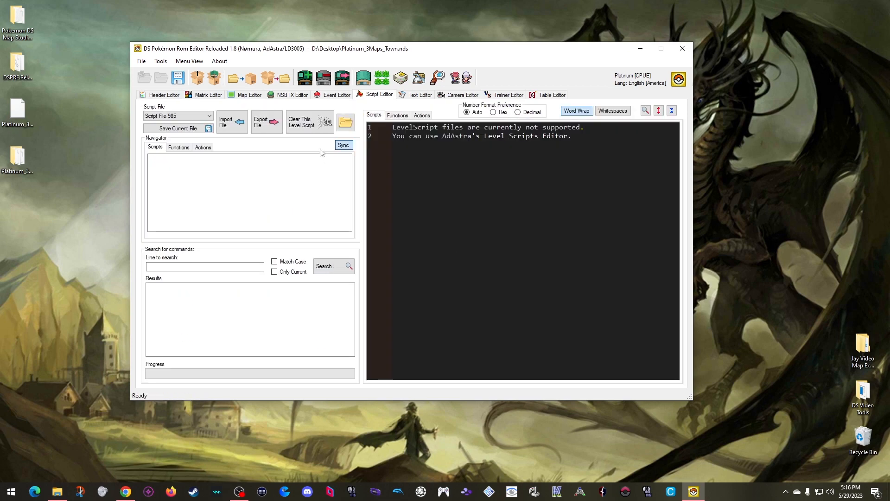
left_click(307, 124)
left_click(479, 278)
Return to the town's events and follow the green-roofed house's door warp and staircase warp to the upstairs room.
left_click(335, 96)
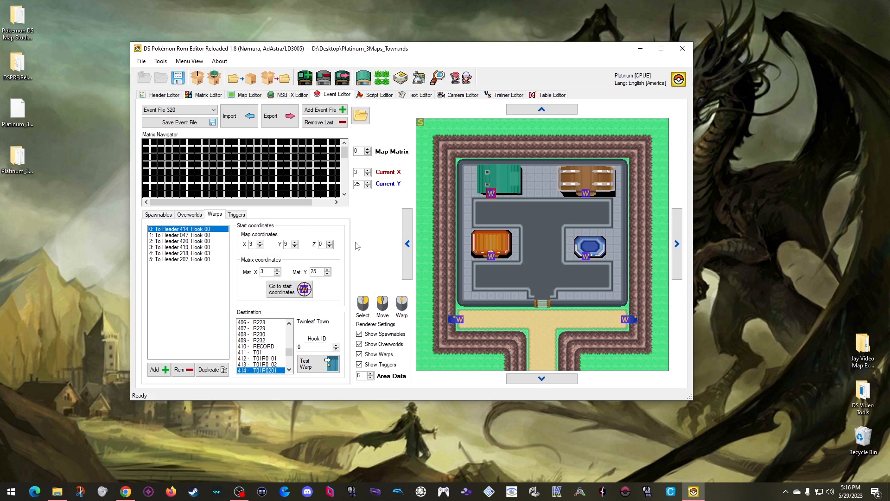
double_click(494, 194)
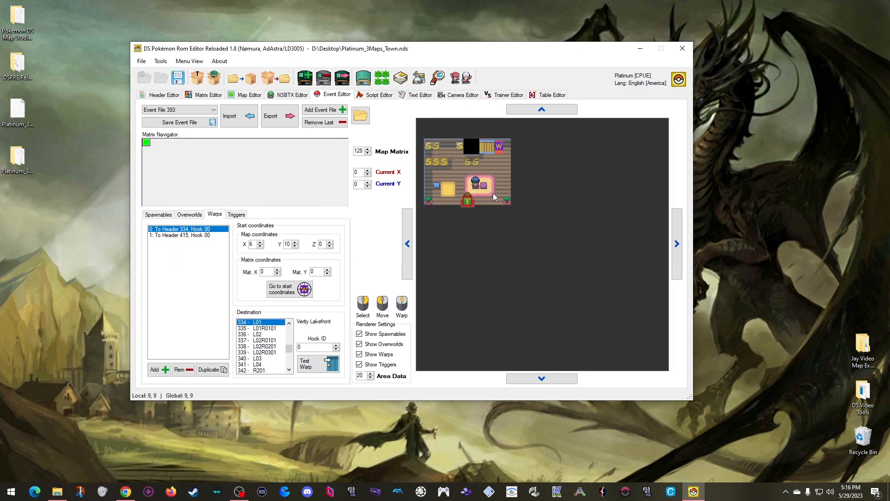
left_click(499, 148)
double_click(499, 148)
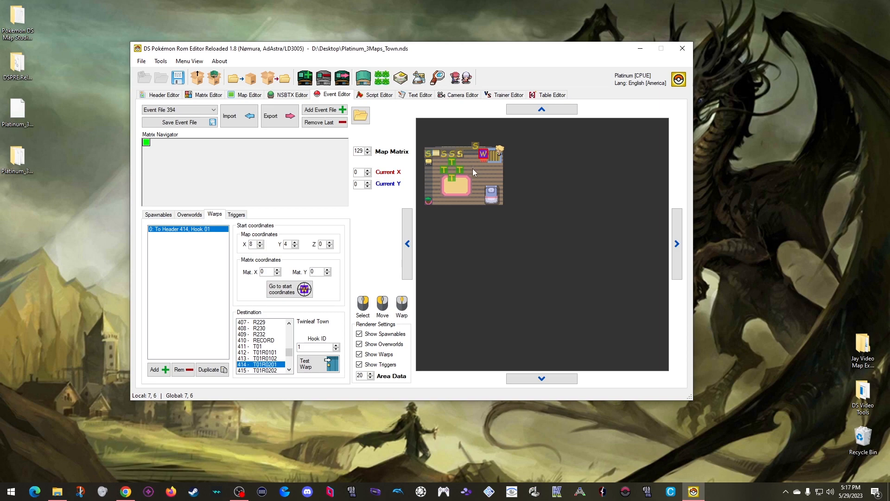
Delete all the triggers in the upstairs room and save Event File 394.
left_click(239, 217)
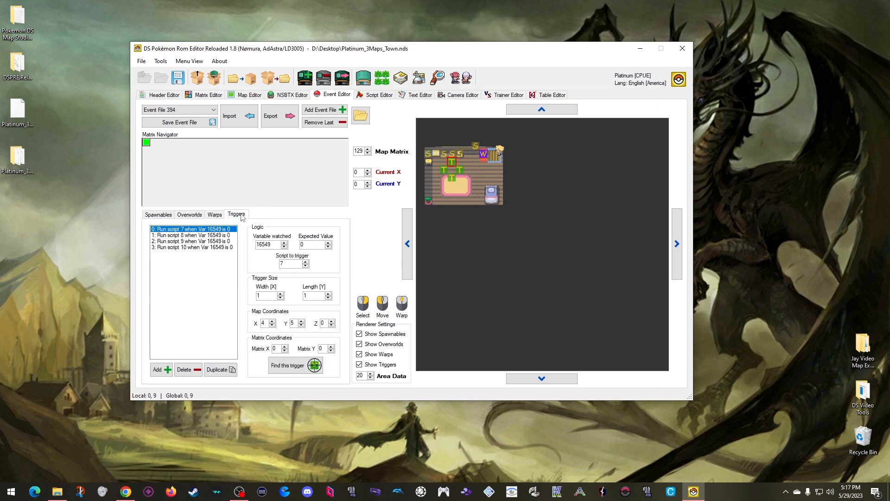
left_click(188, 370)
left_click(194, 242)
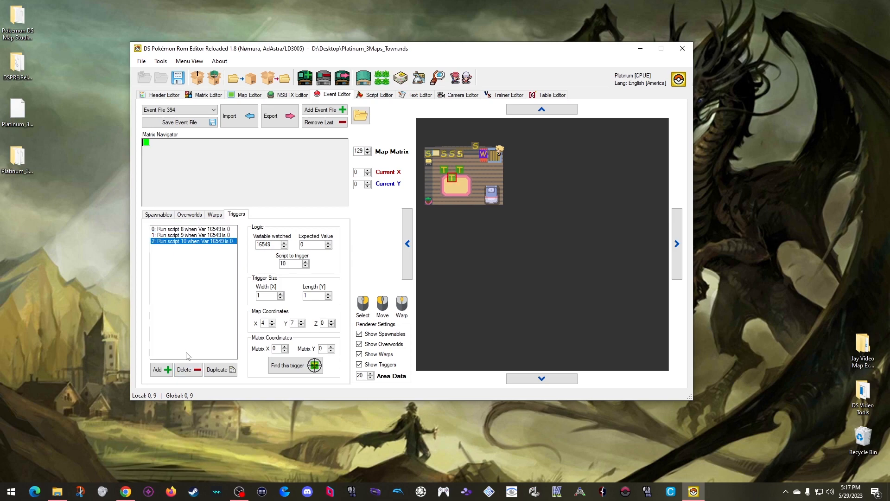
left_click(185, 368)
left_click(186, 368)
left_click(185, 369)
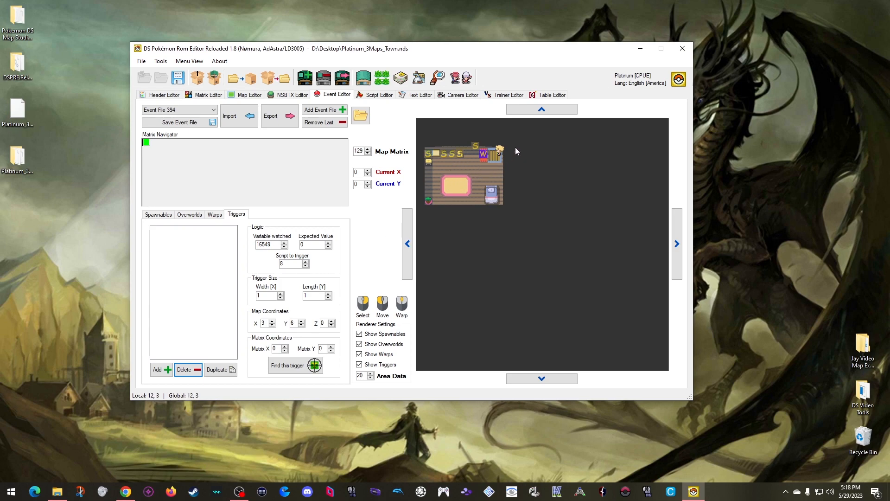
left_click(186, 124)
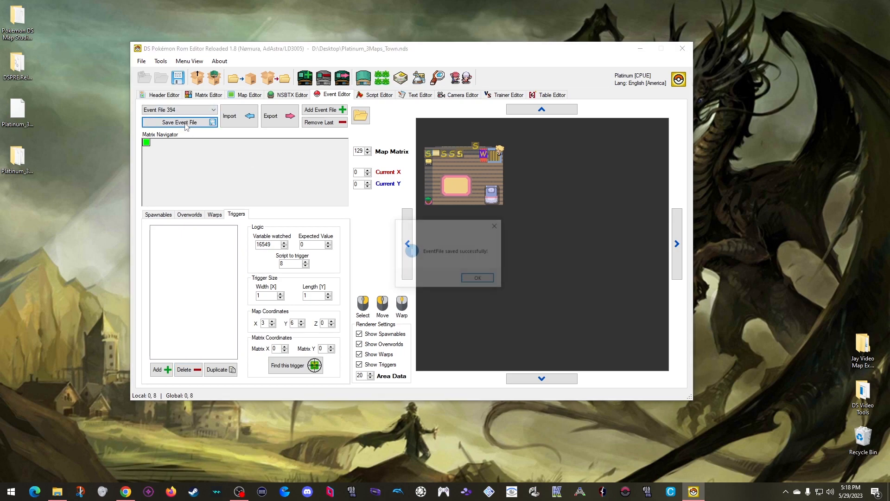
left_click(478, 277)
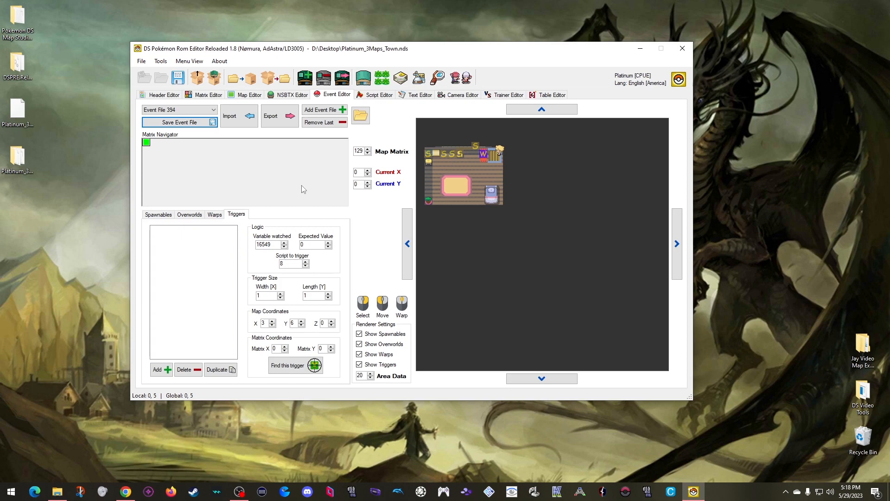
Follow the upstairs room's staircase warp and the house's exit warp back to the town.
left_click(214, 214)
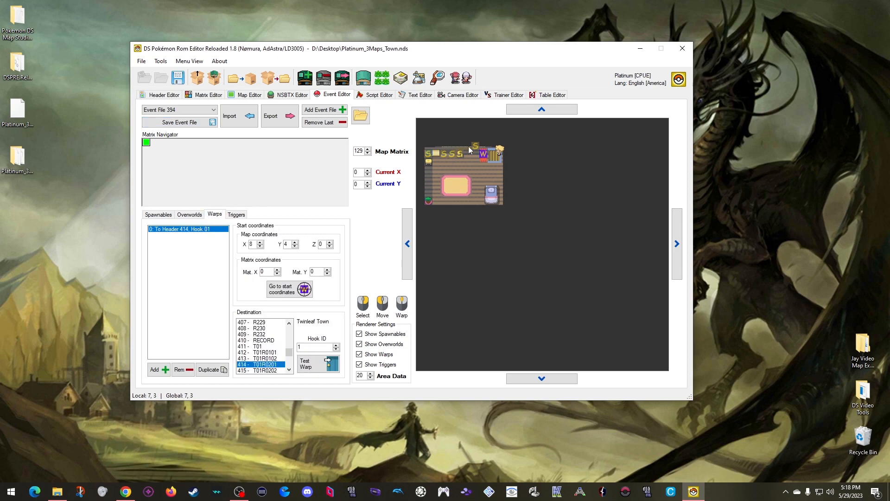
left_click(162, 215)
left_click(212, 215)
left_click(484, 157)
double_click(484, 157)
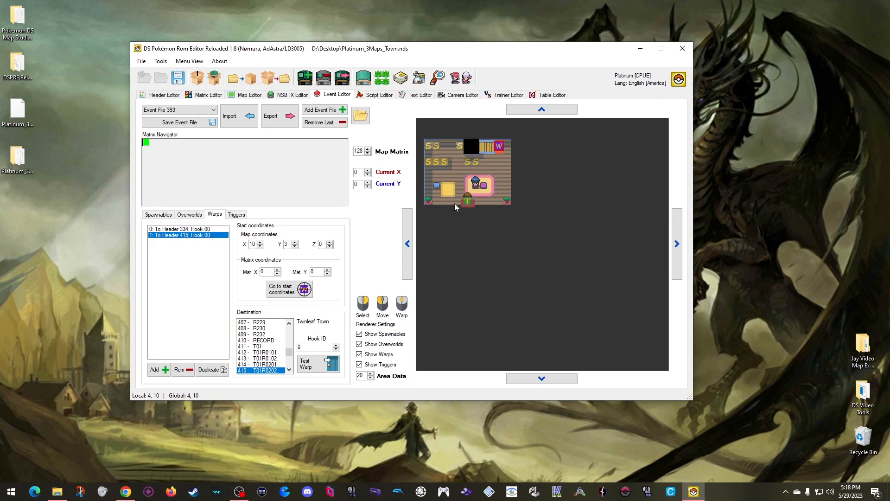
left_click(469, 203)
double_click(469, 204)
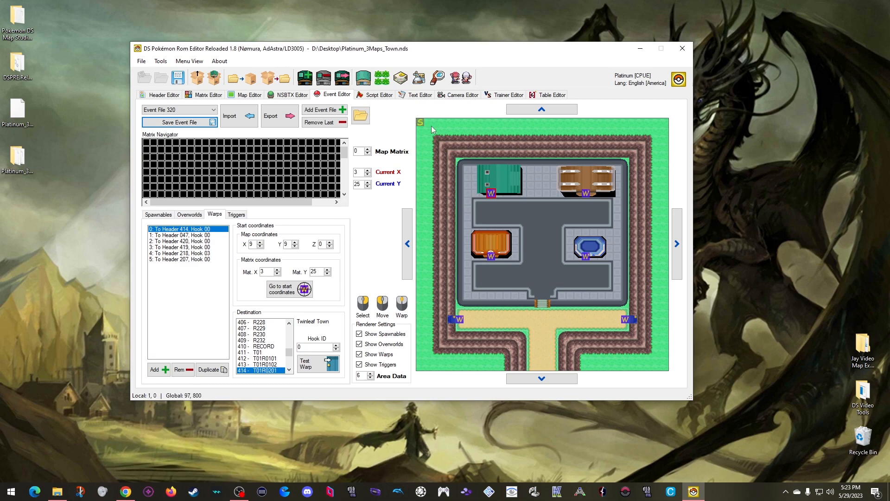
Delete the town map's Misc front-interaction spawnable and save Event File 320.
left_click(153, 216)
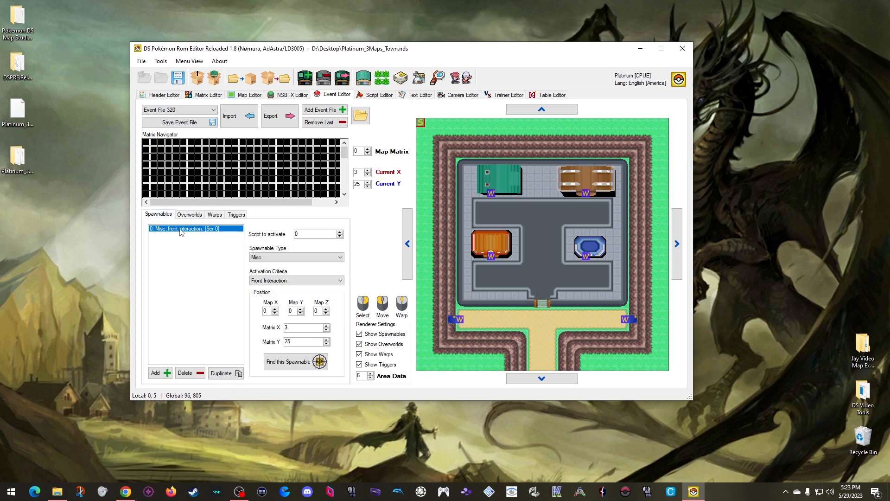
left_click(189, 373)
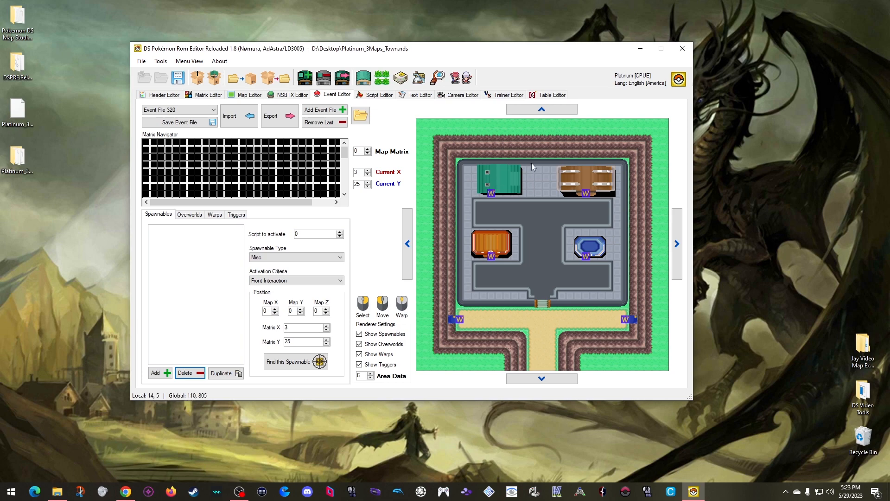
left_click(186, 123)
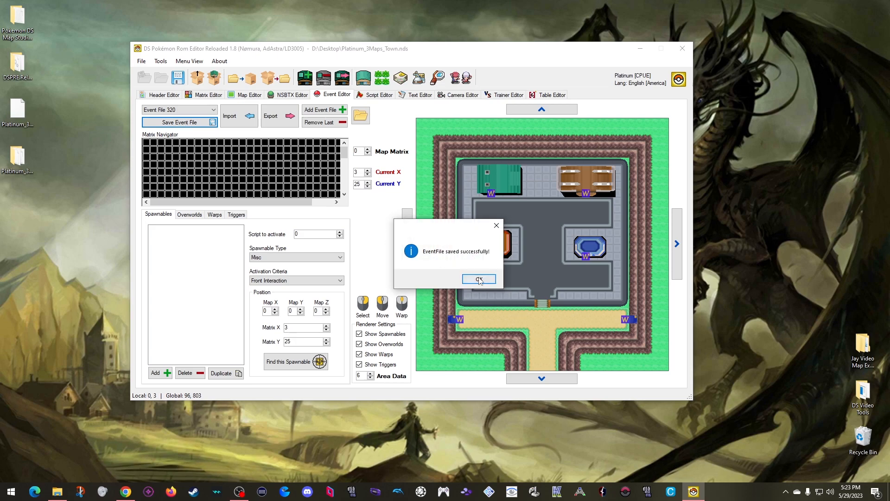
left_click(479, 279)
Save the ROM to the desktop as a separate NDS file under a changed version of the name Platinum_3Maps_Town.nds.
left_click(177, 79)
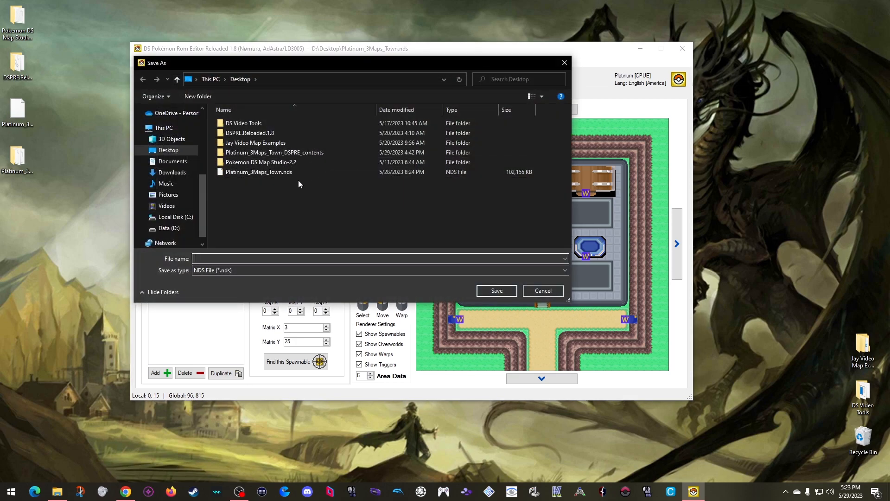
left_click(278, 172)
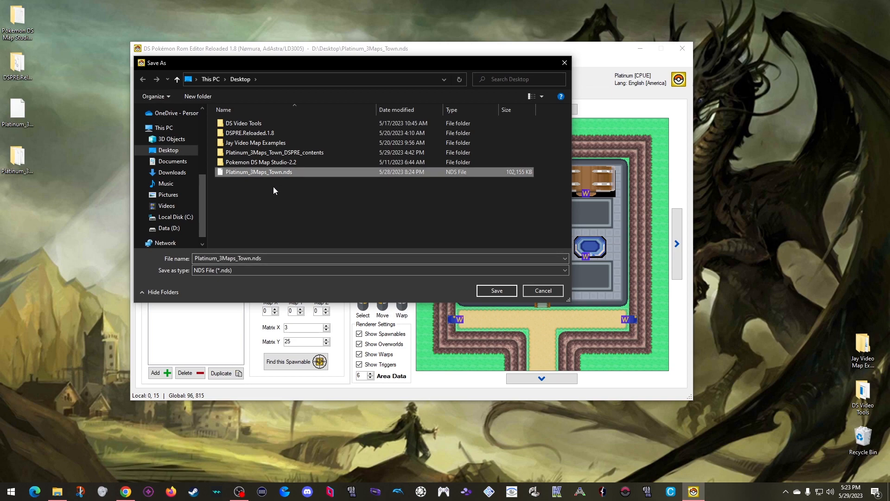
double_click(247, 258)
left_click(246, 258)
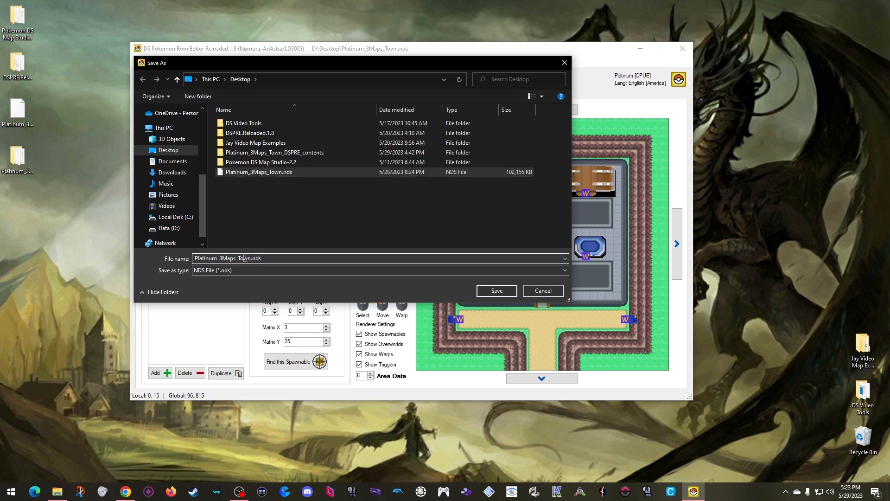
key("BackSpace")
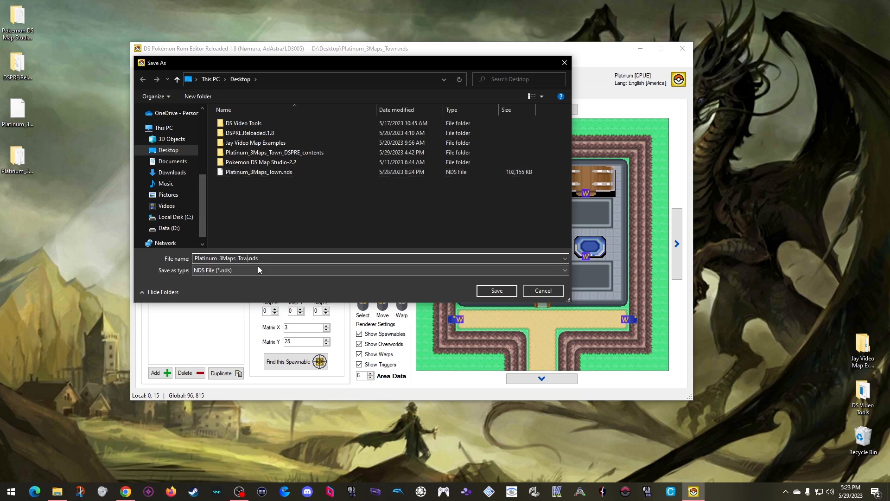
type("Warp")
left_click(491, 290)
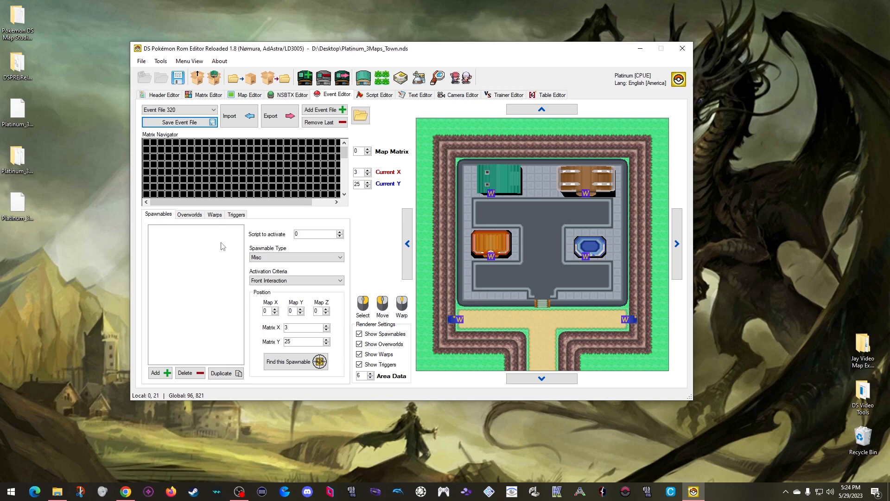
Minimize the ROM editor and its folder window, switch to DeSmuME, and move the emulator window into full view.
left_click(640, 49)
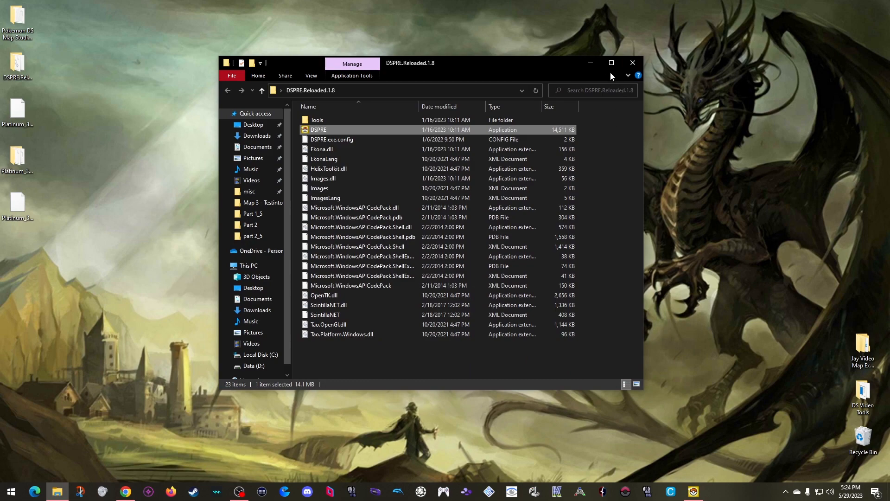
left_click(592, 63)
left_click(647, 492)
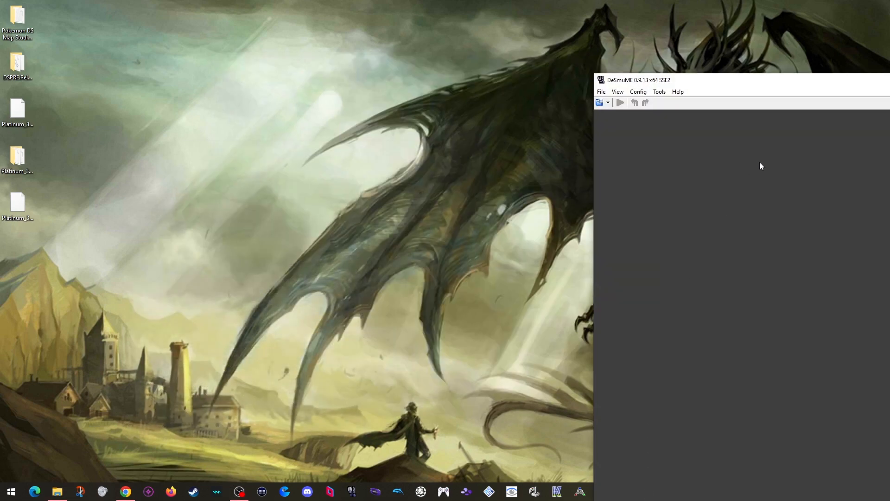
left_click_drag(785, 83, 82, 2)
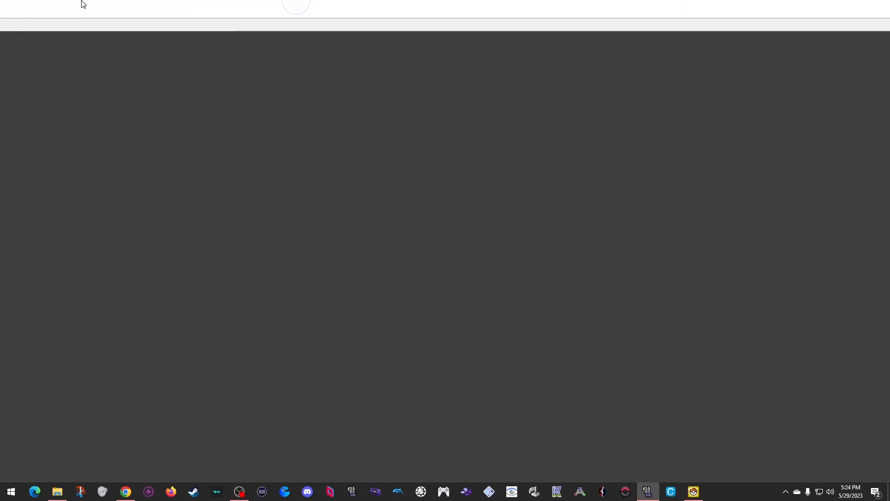
Load Platinum_3Maps_Warp.nds from the desktop and advance through the opening screens until the player stands on the map.
left_click(7, 15)
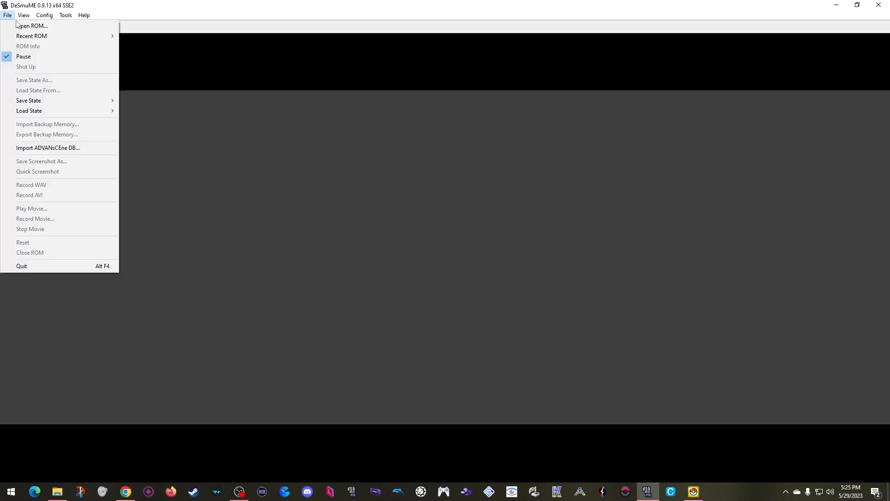
left_click(28, 24)
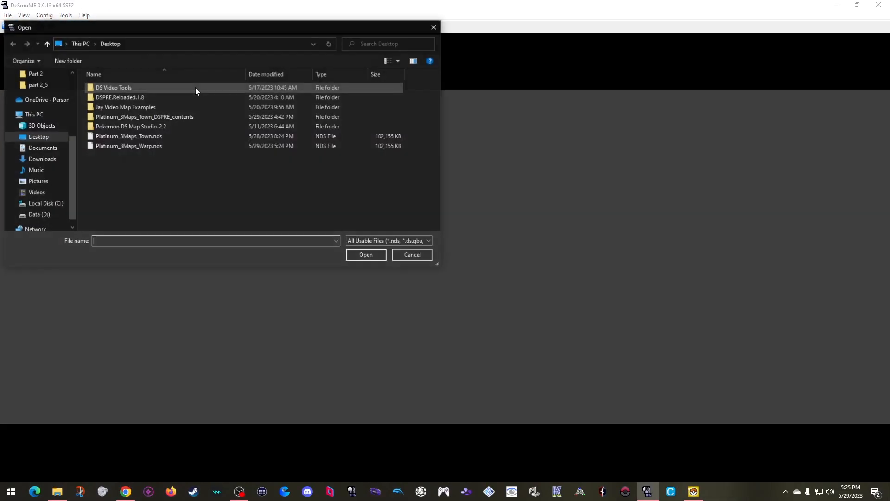
left_click(132, 145)
left_click(366, 255)
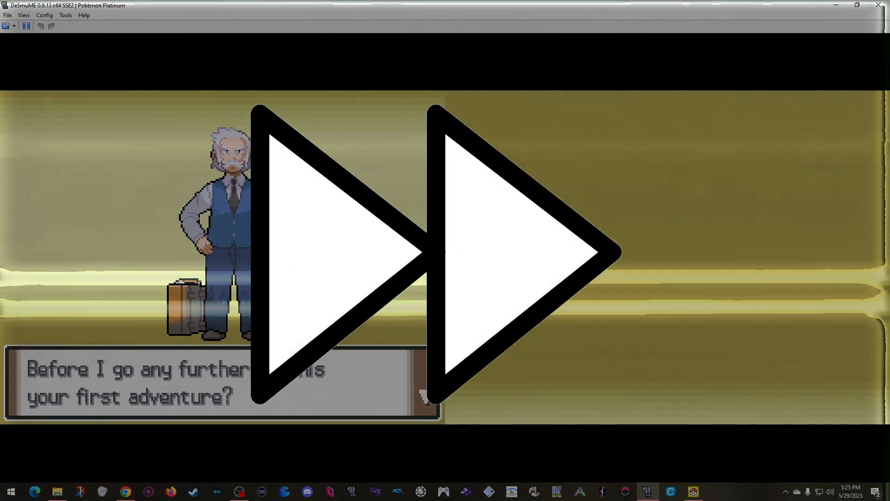
key("x")
left_click(660, 267)
key("x")
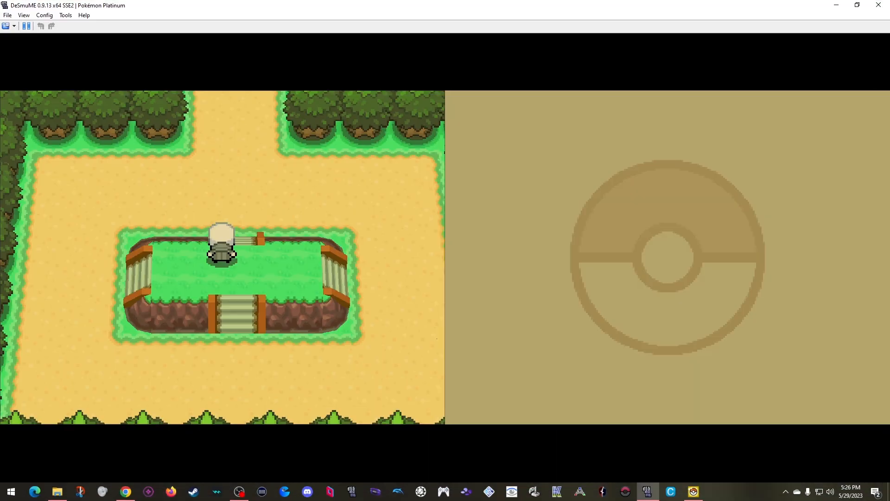
Walk the player north through Route 201, around the pond and up the middle path into the custom town.
key("Up")
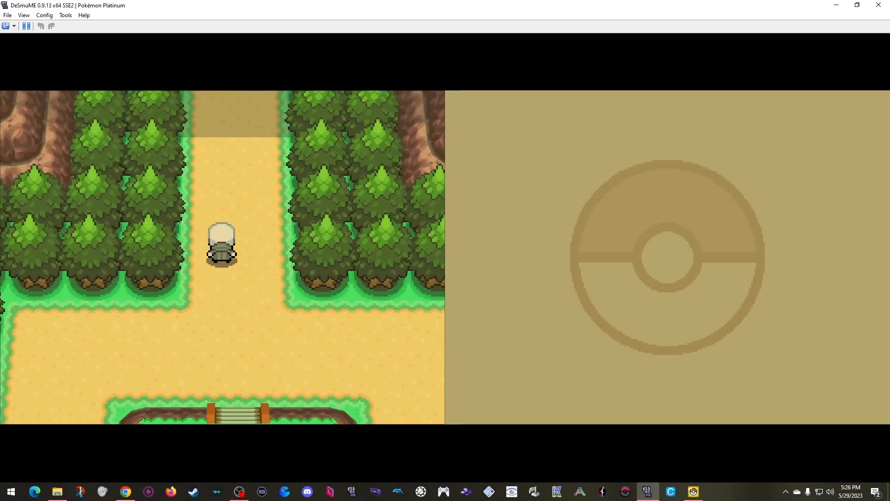
key("Up")
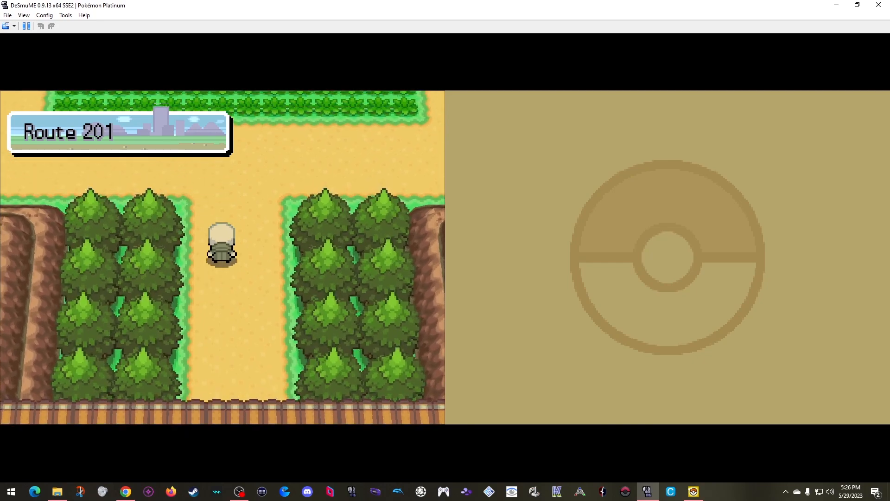
key("Right")
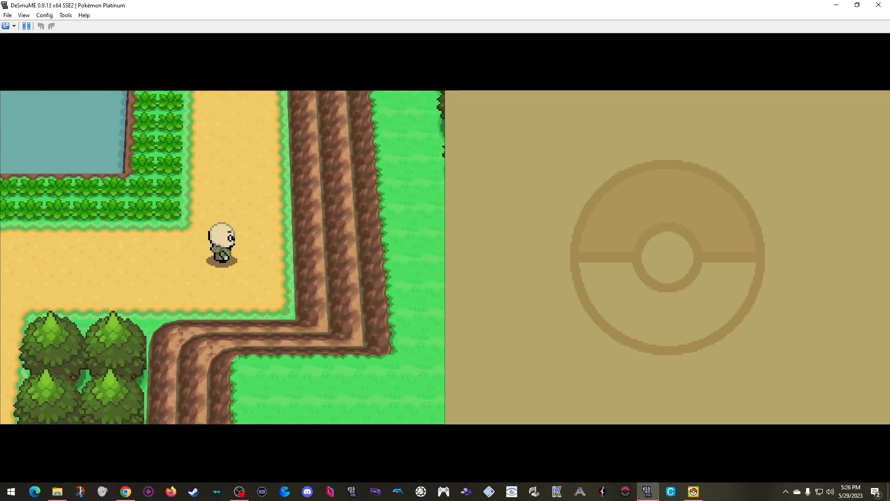
key("Up")
key("Up")
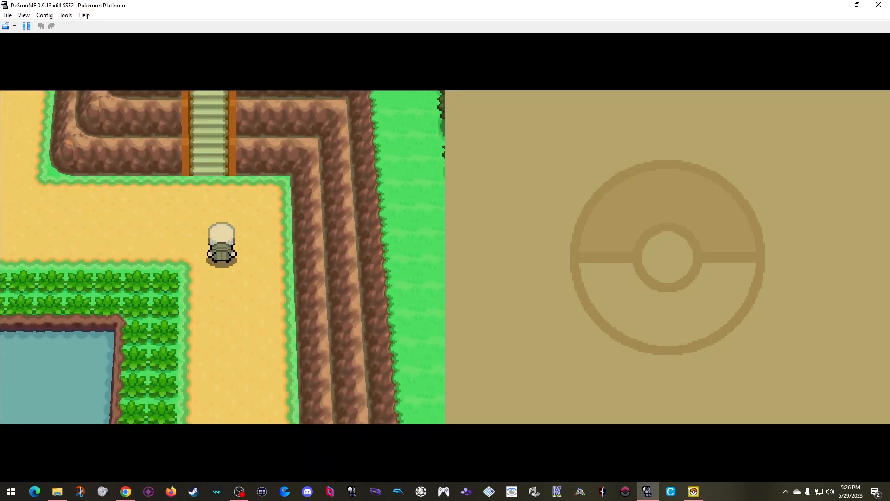
key("Left")
key("Up")
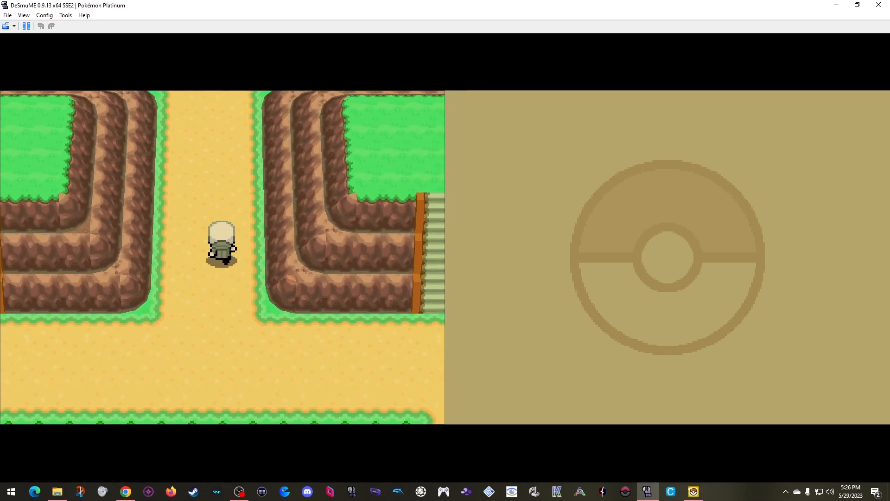
key("Up")
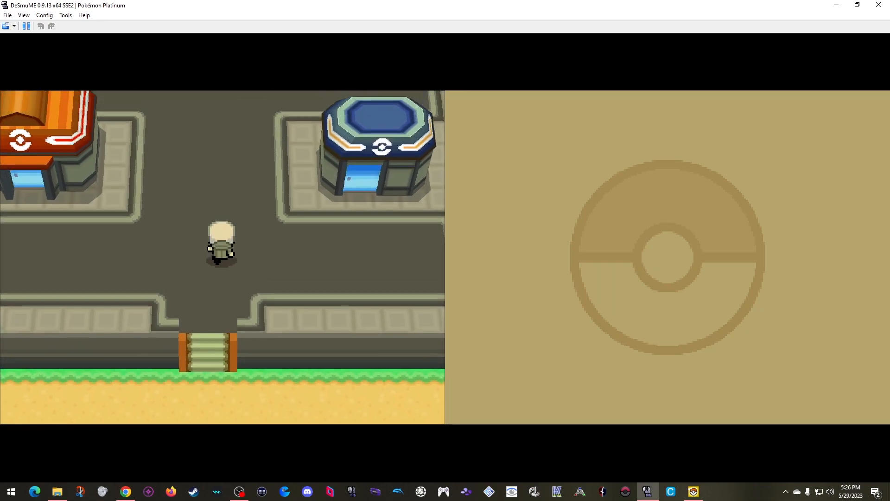
Test the west and east cave entrances just south of the town by entering and leaving each one.
key("Down")
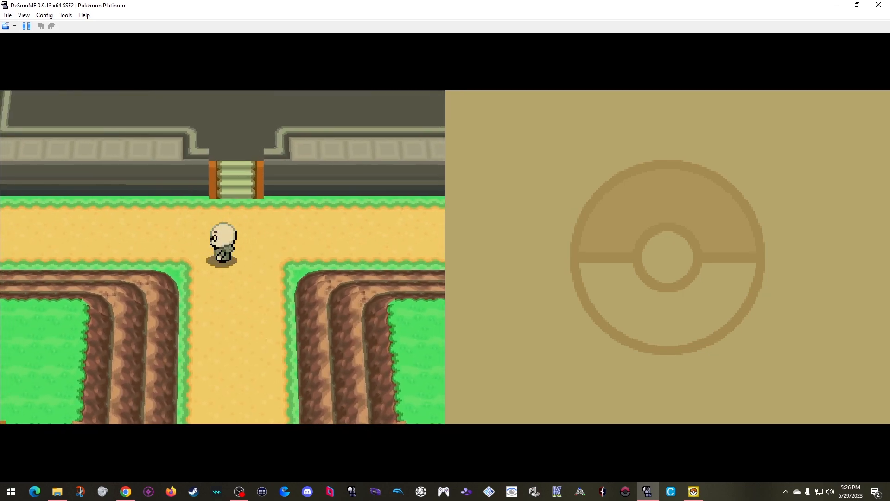
key("Left")
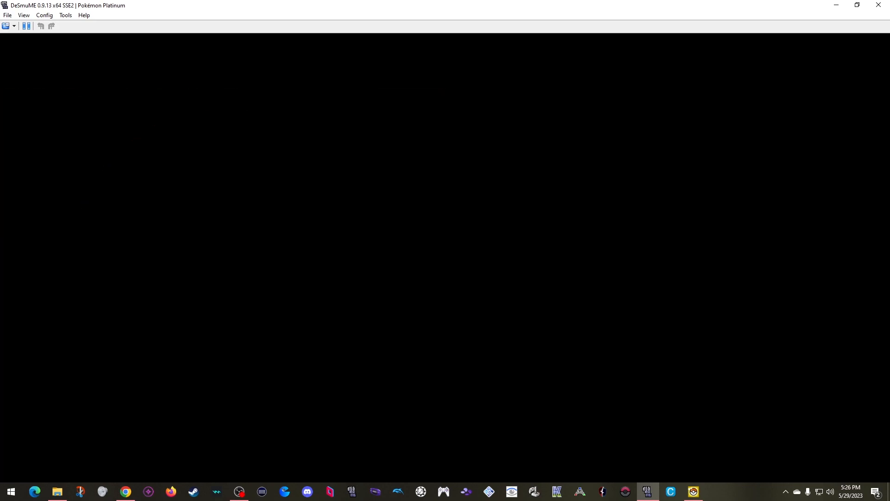
key("Right")
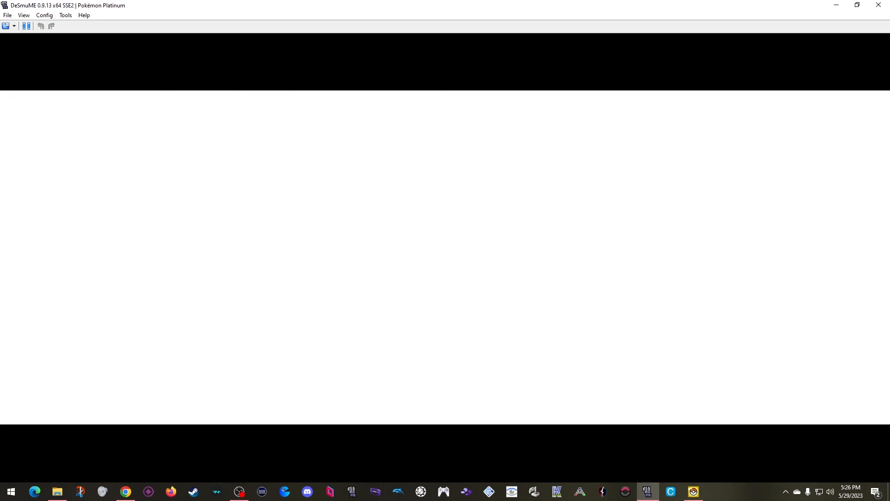
key("Right")
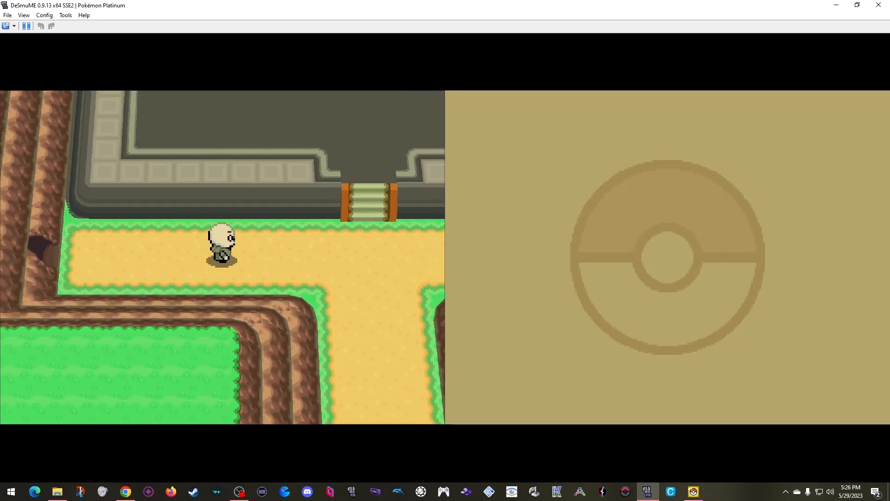
key("Right")
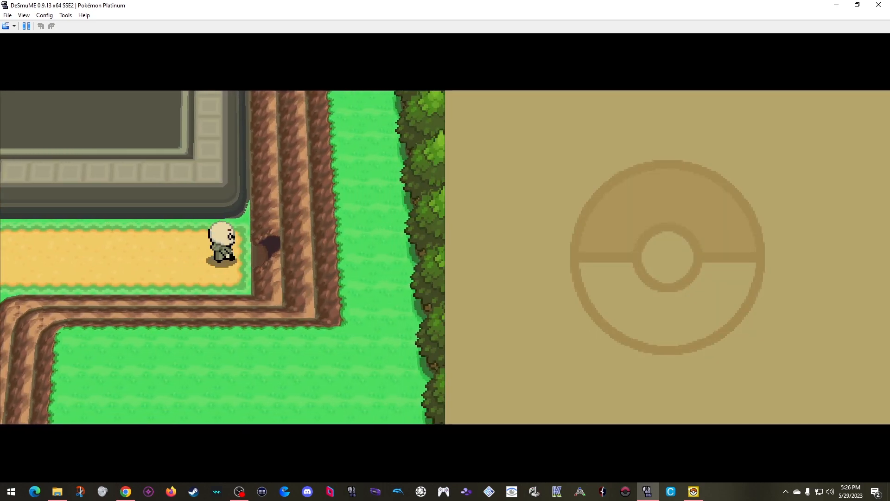
key("Left")
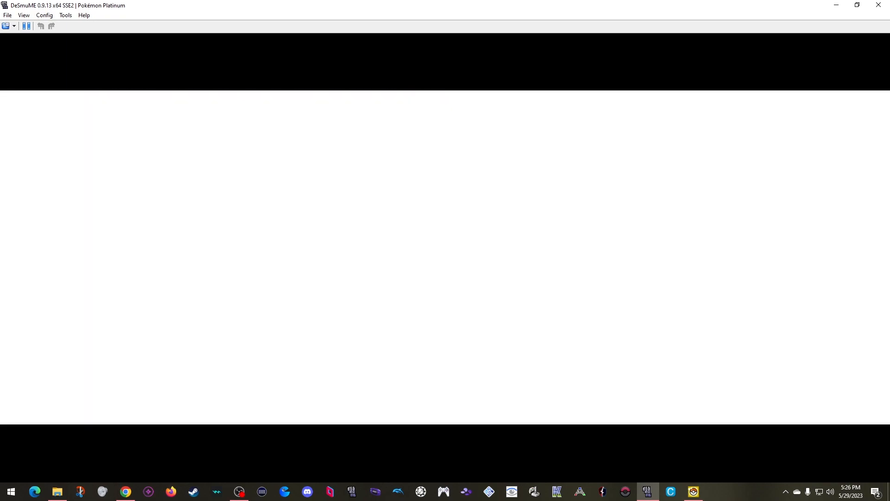
key("Left")
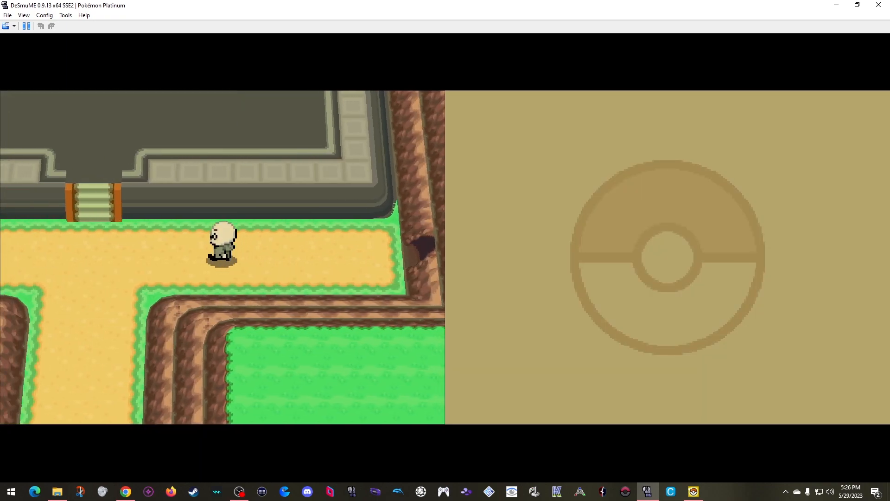
Climb back into the town and test the blue-roofed Poké Mart's warp by entering and leaving it.
key("Up")
key("Right")
key("Up")
key("Up")
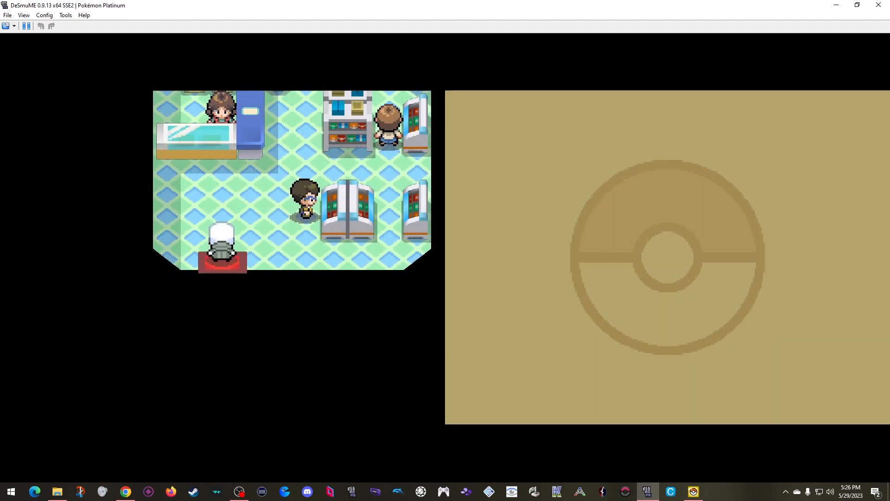
key("Down")
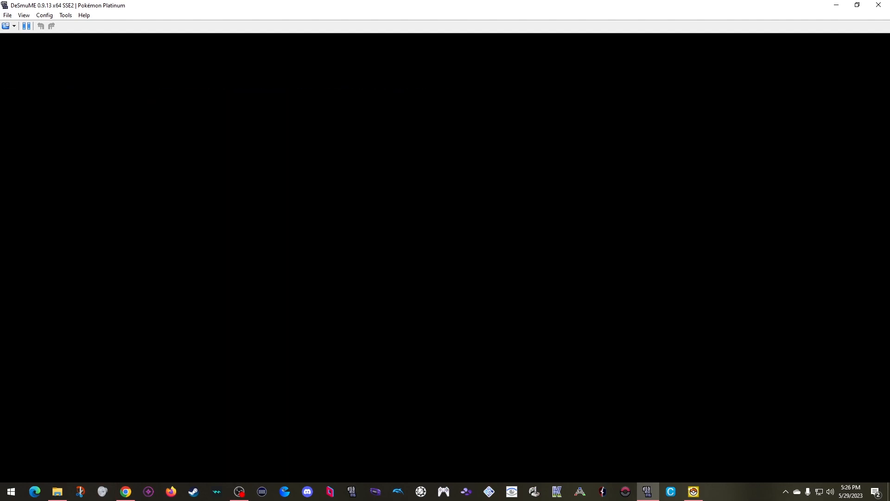
Walk west to the orange-roofed Pokémon Center and test its door warp in both directions.
key("Left")
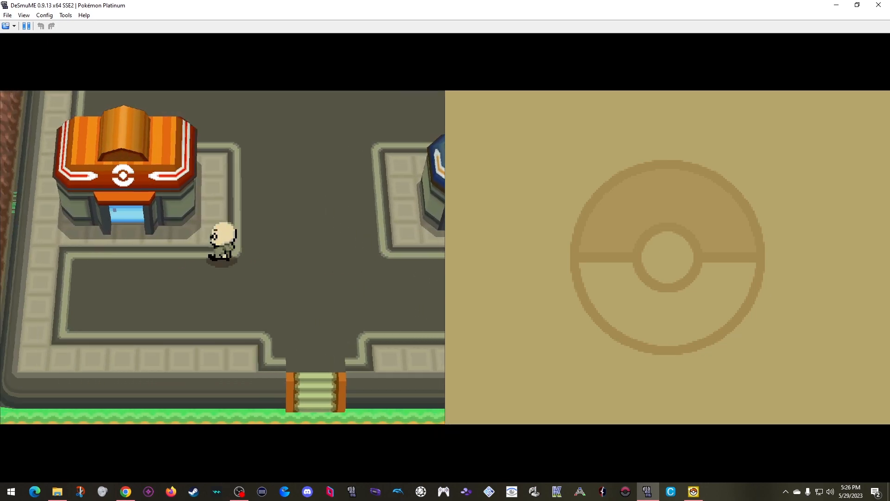
key("Left")
key("Up")
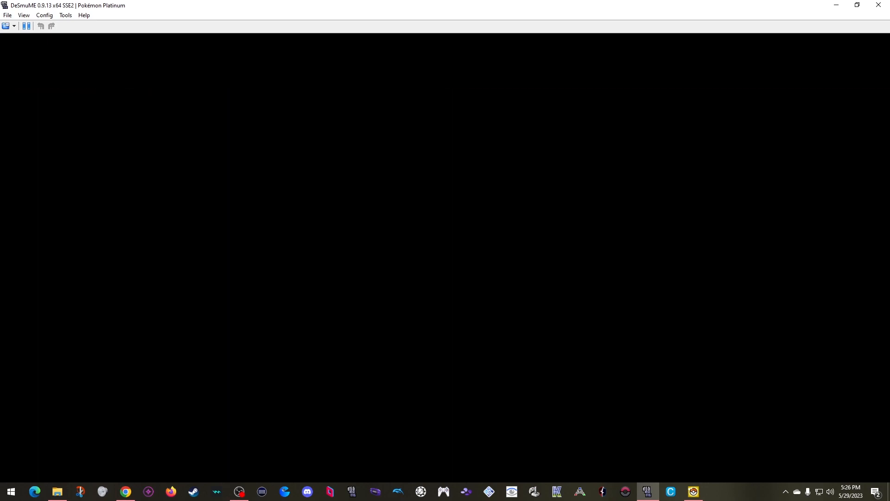
key("Down")
Walk north-east to the brown-roofed gym and test its entrance and return warps.
key("Right")
key("Up")
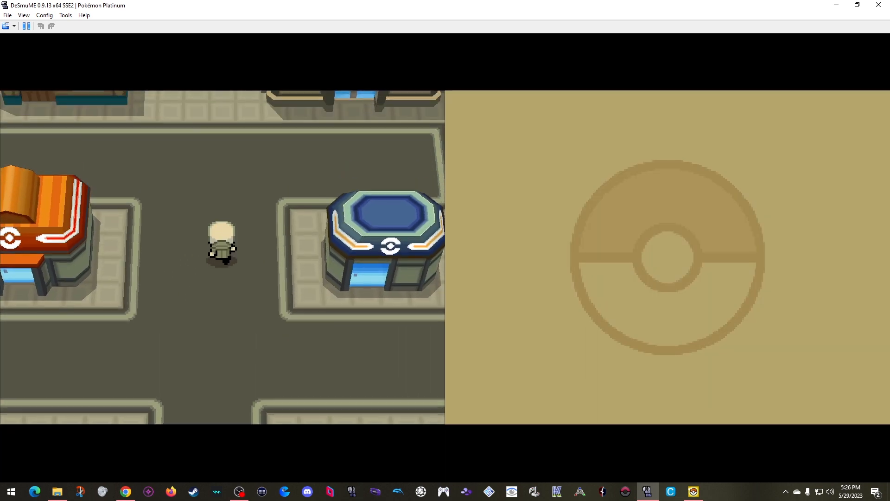
key("Up")
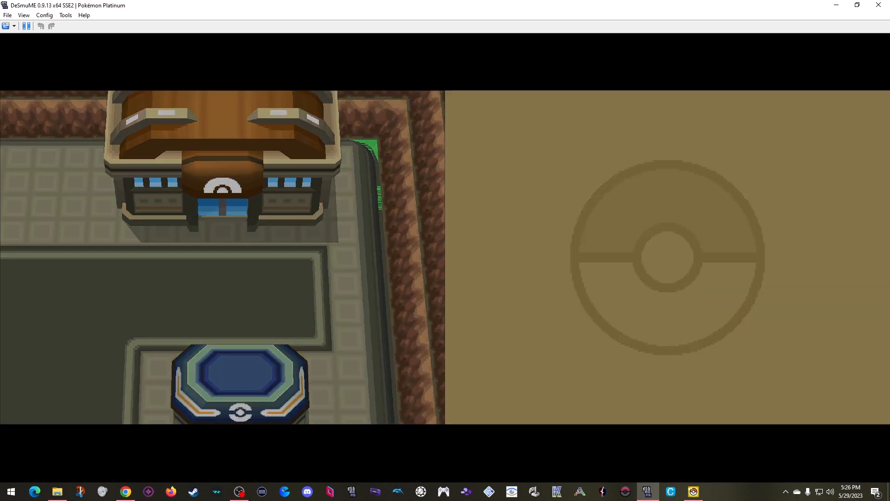
key("Down")
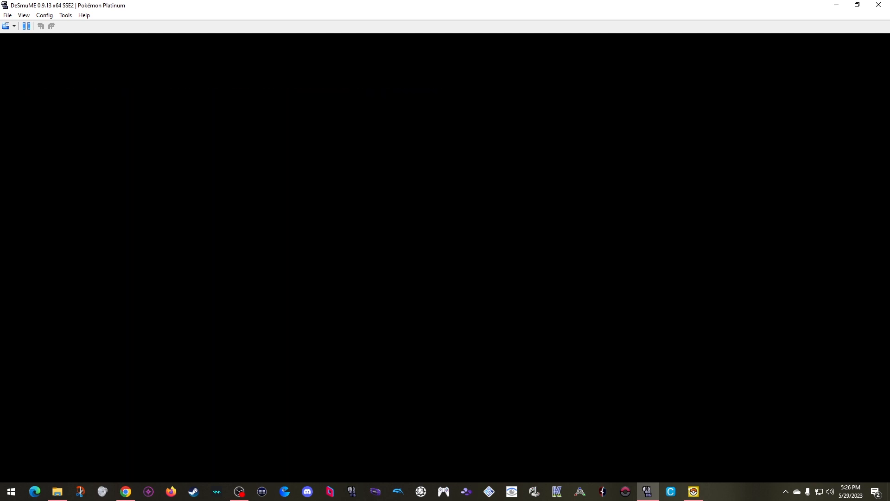
Walk west to the green-roofed house and test its door by entering and leaving.
key("Left")
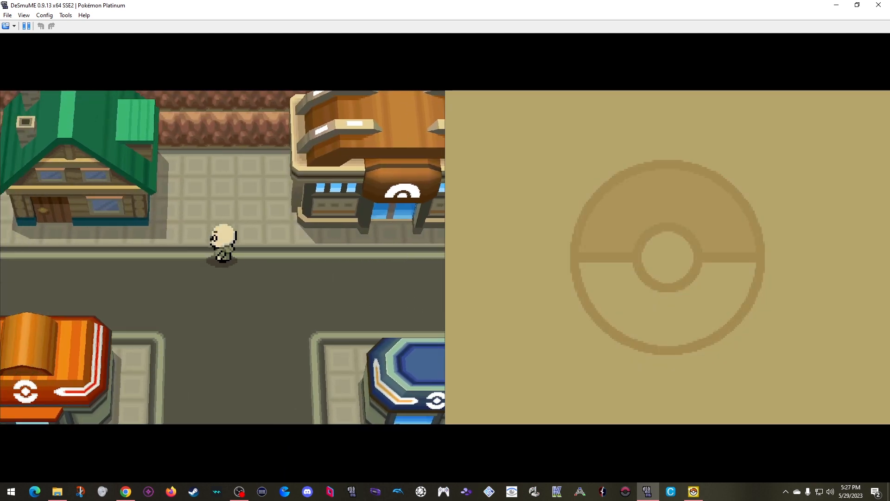
key("Up")
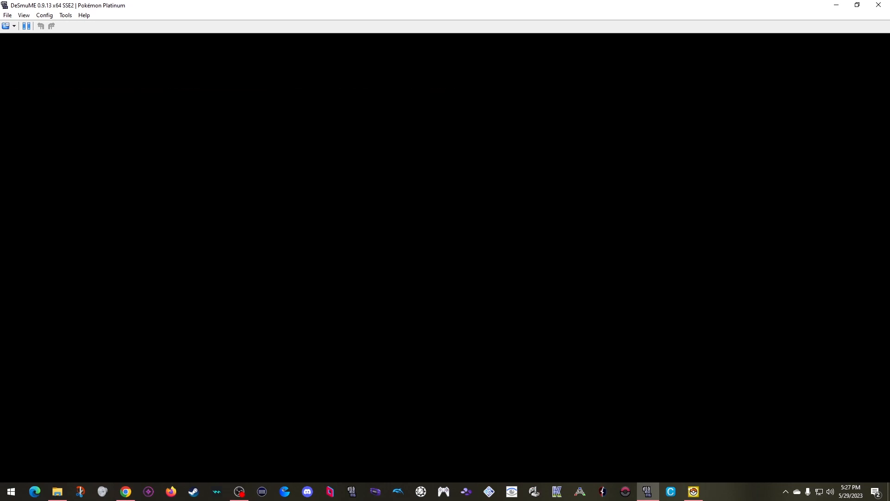
key("Down")
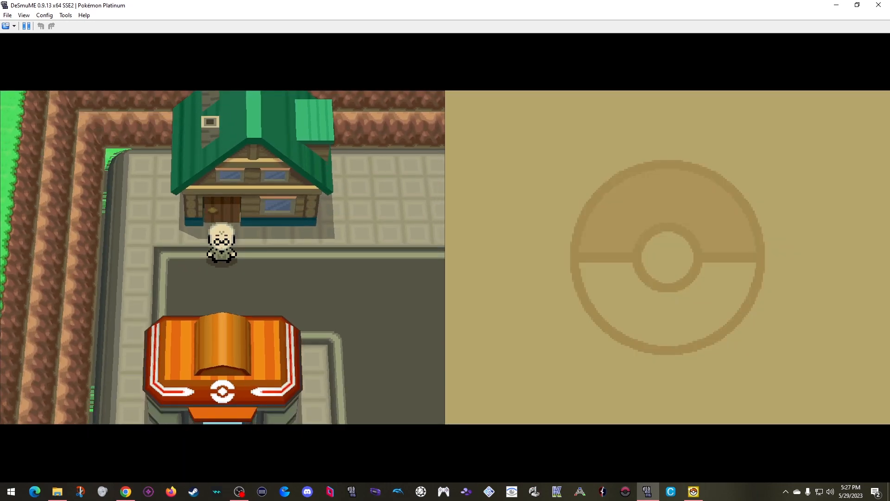
Re-enter the green-roofed house, take the stairs to the upper room and advance through the TV program's dialogue.
key("Up")
key("Up")
key("Right")
key("Up")
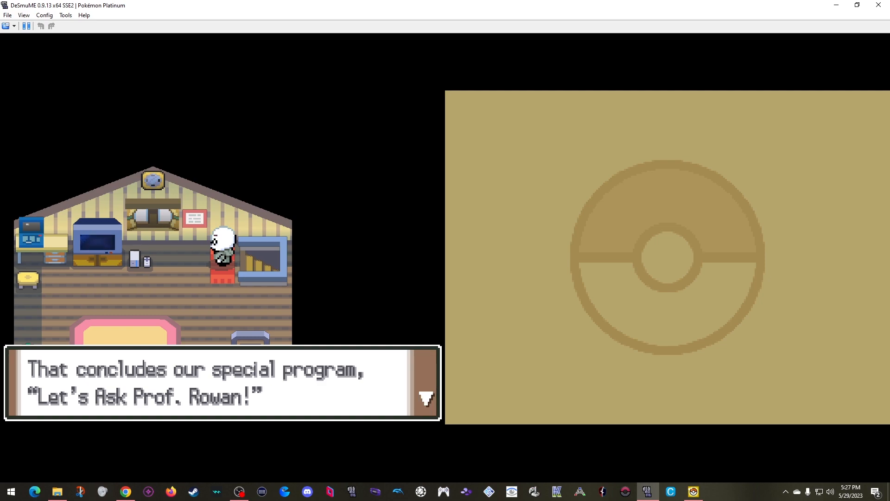
key("x")
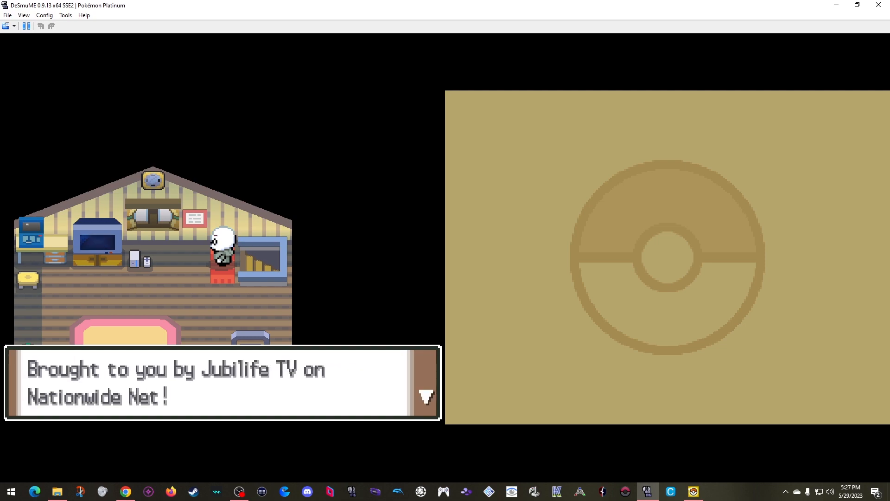
key("x")
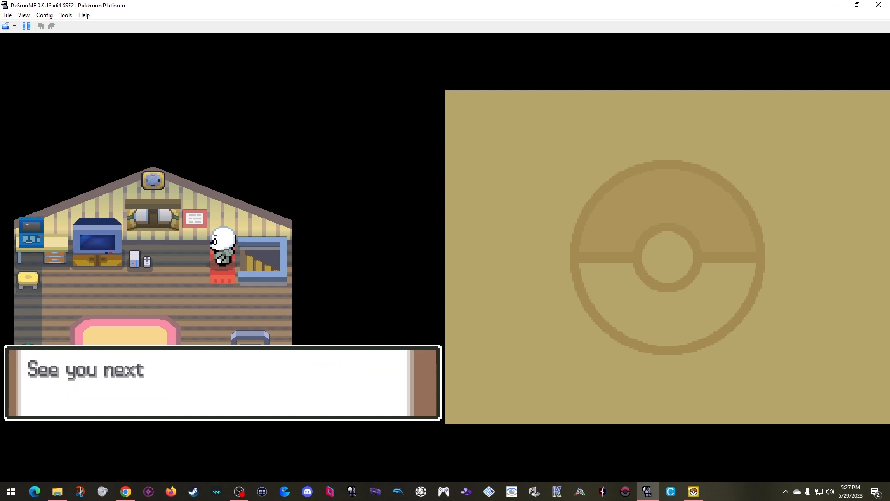
key("x")
Walk the player around the upstairs room and over the rug to check movement.
key("Left")
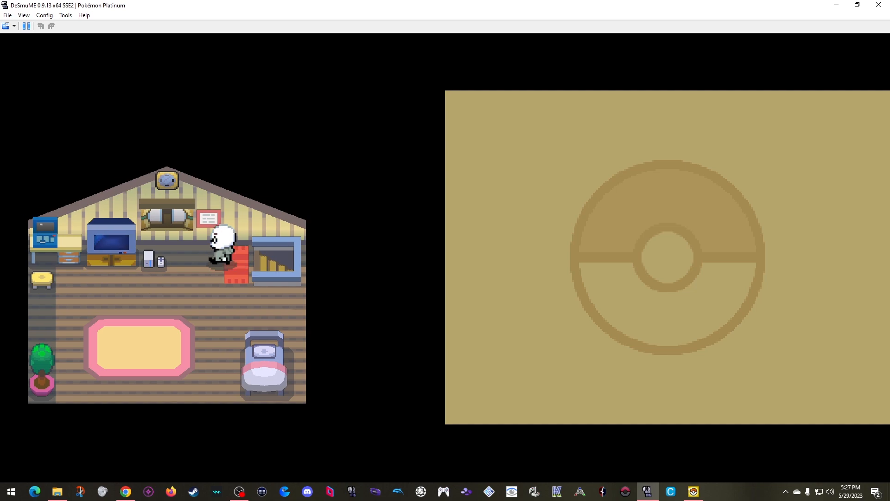
key("Down")
key("Left")
key("Right")
key("Up")
key("Down")
key("Left")
key("Down")
key("Up")
key("Right")
key("Up")
key("Left")
key("Down")
key("Right")
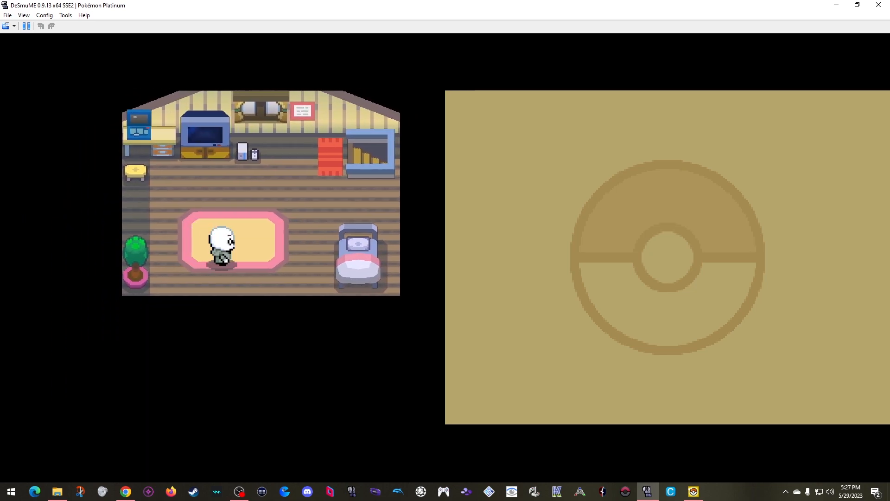
Walk up to the notice on the upstairs room's back wall, read it and close its message.
key("Up")
key("Right")
key("Up")
key("x")
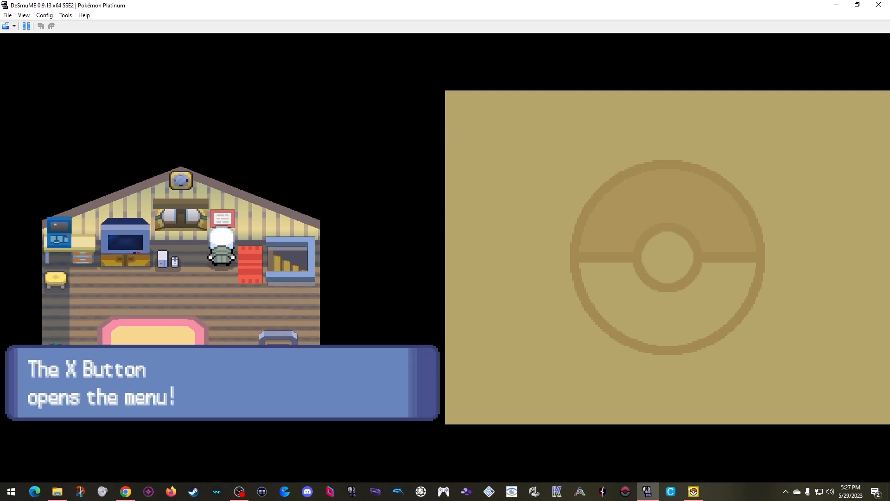
key("x")
Test the return warps by taking the stairs down, leaving the house and walking east through the town.
key("Right")
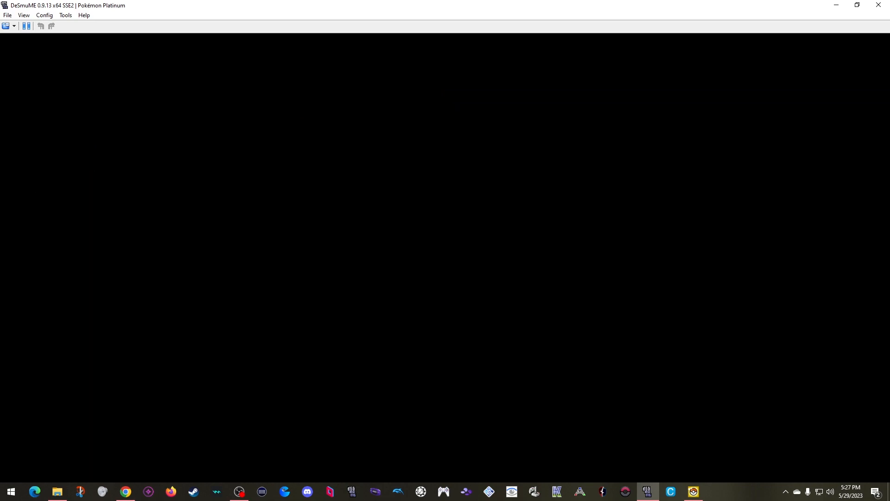
key("Down")
key("Left")
key("Right")
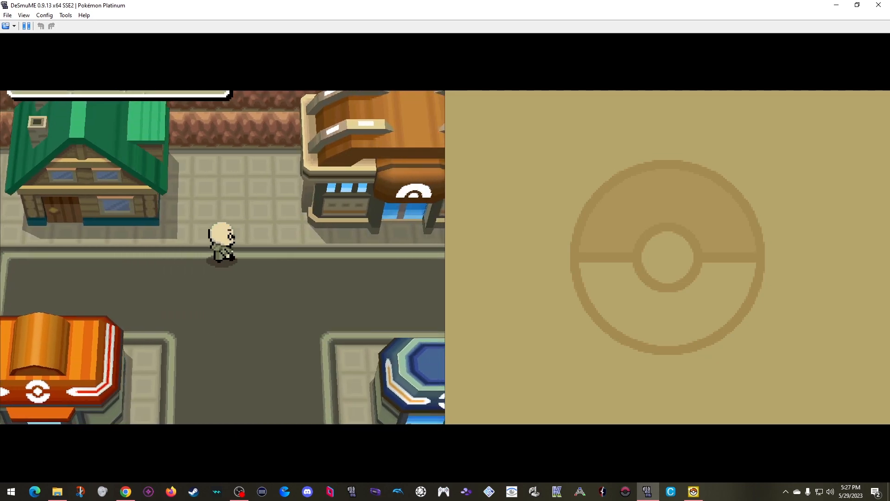
Walk the player south out of the town and west along the sand path to the cave entrance.
key("Down")
key("Down")
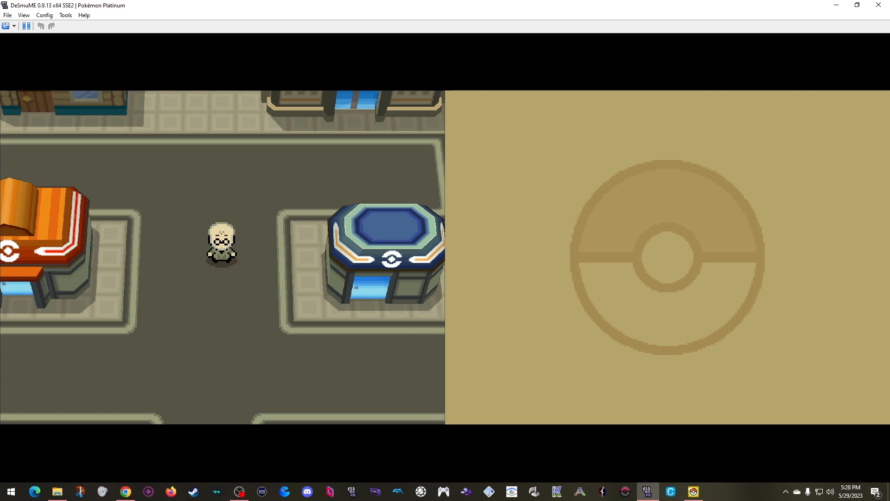
key("Down")
key("Left")
key("Left")
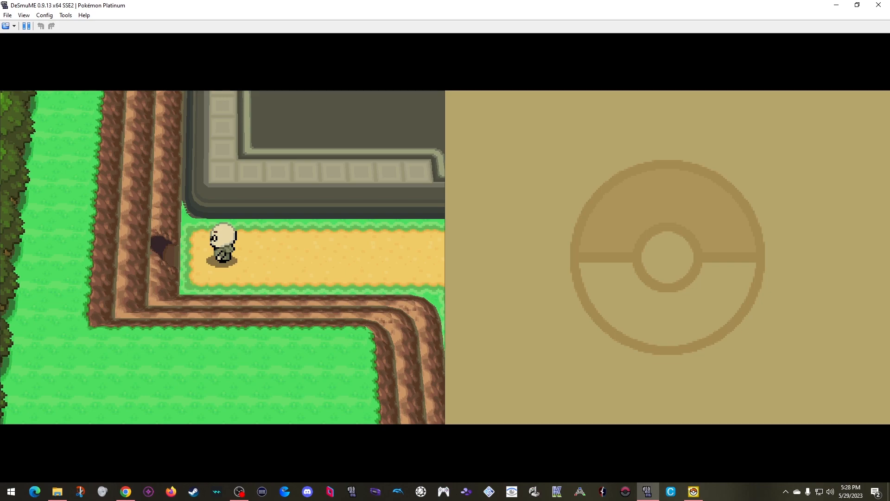
key("Down")
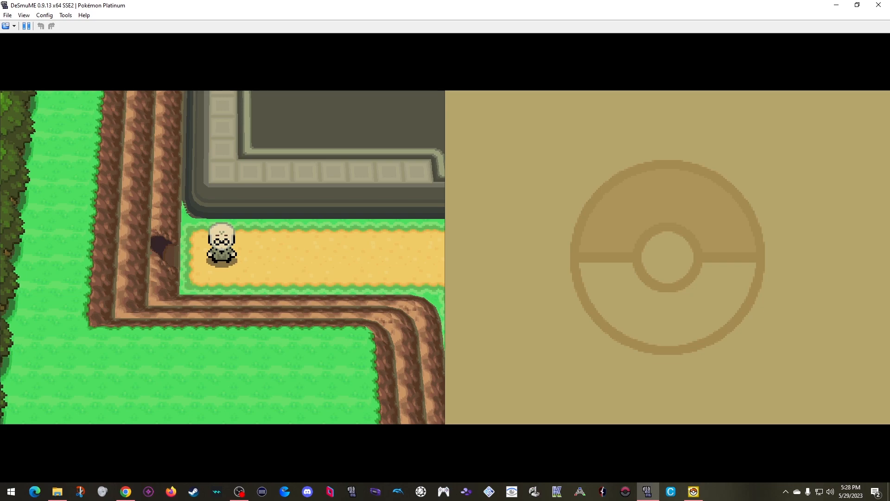
Walk back east and south onto Route 201, moving around there to trigger a wild encounter.
key("Right")
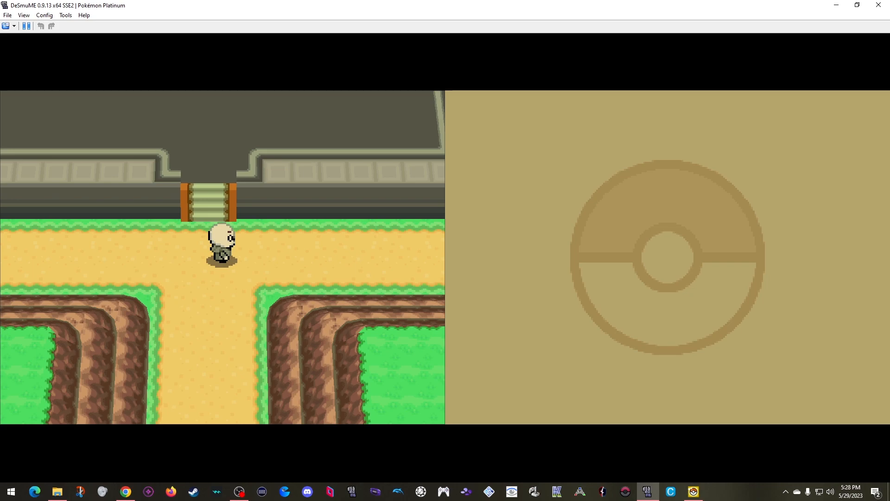
key("Down")
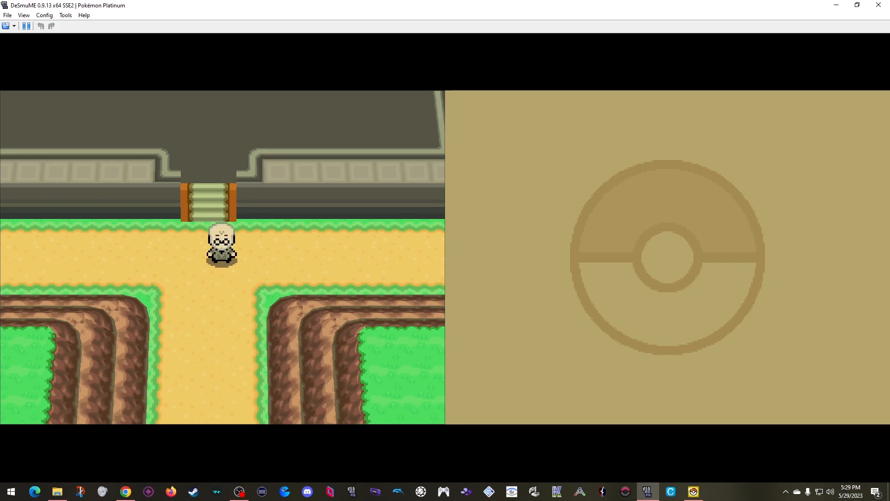
key("Down")
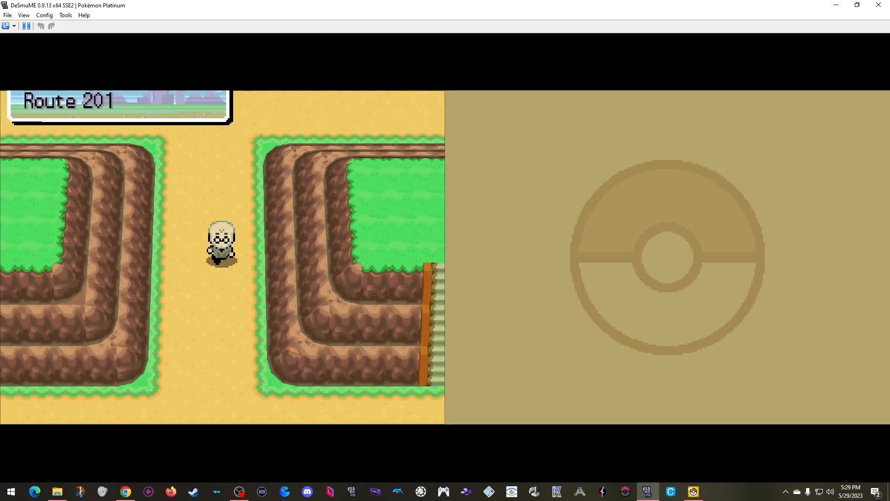
key("Down")
key("Left")
key("Right")
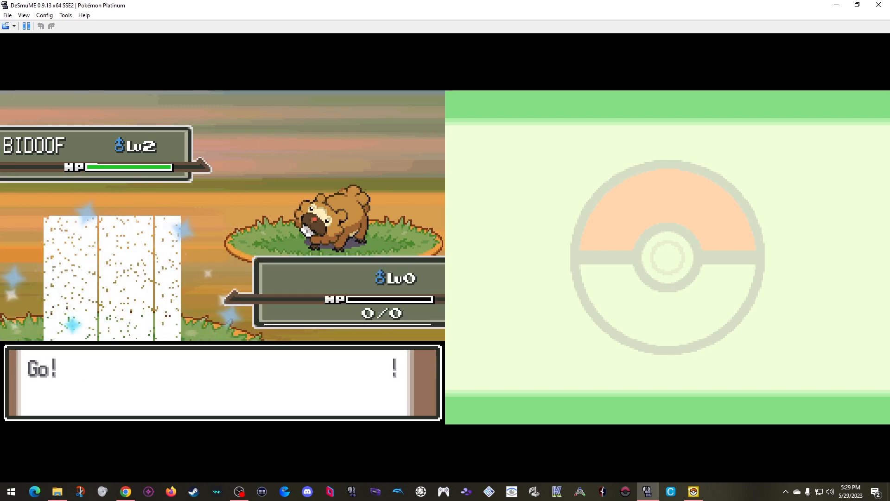
Choose to fight the level 2 wild Bidoof and advance through the blackout to test the respawn point.
key("x")
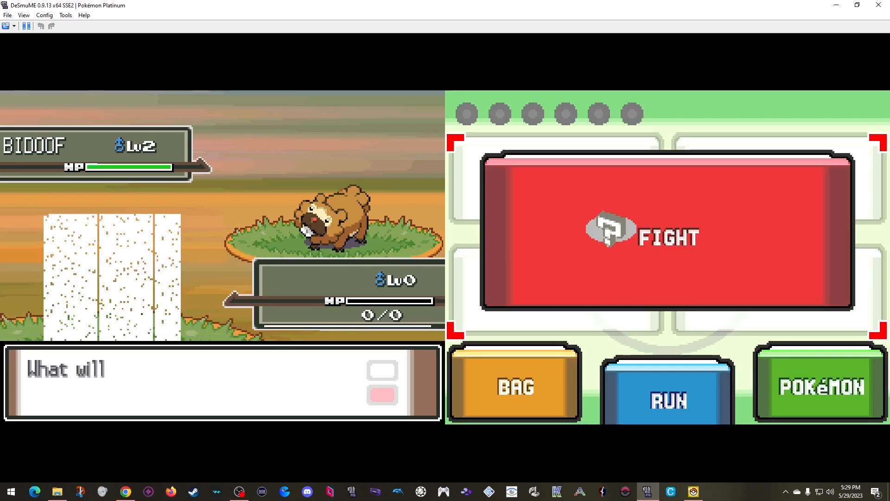
key("x")
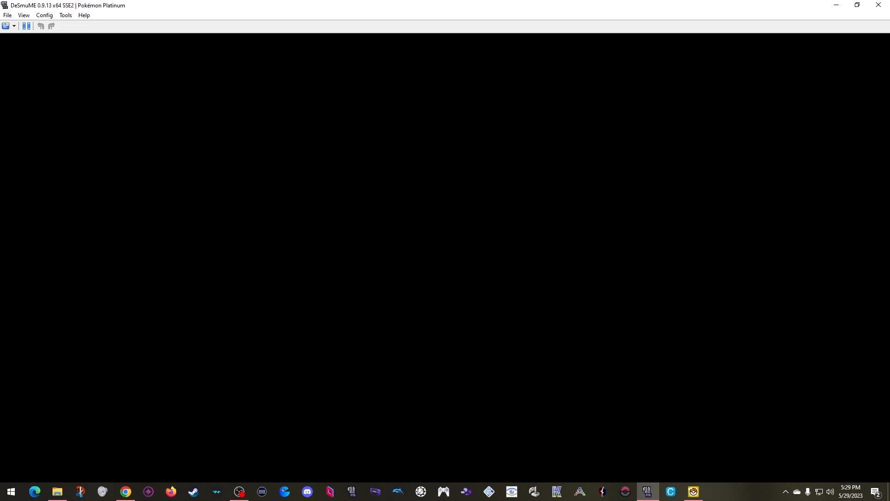
key("x")
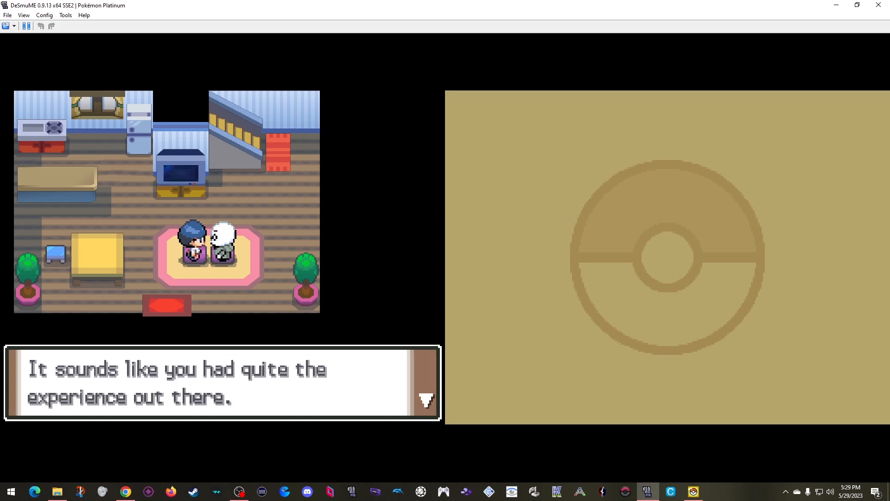
Advance through all of Mom's dialogue in the house's living room.
key("x")
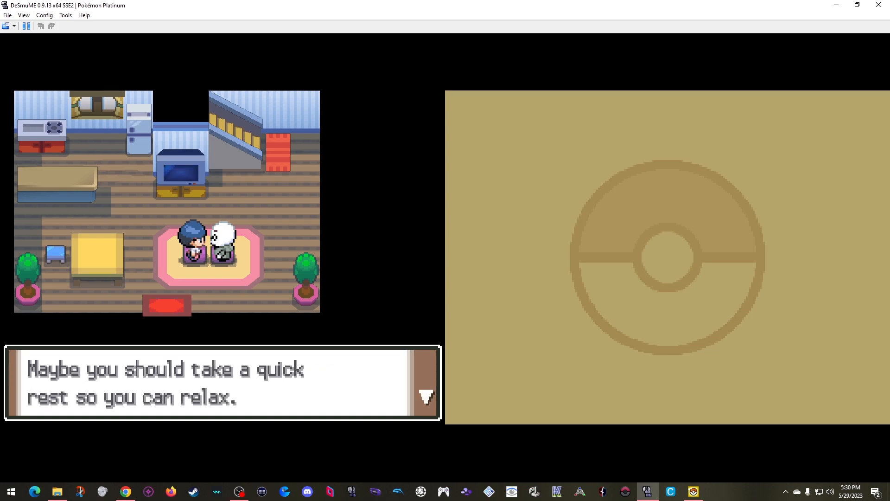
key("x")
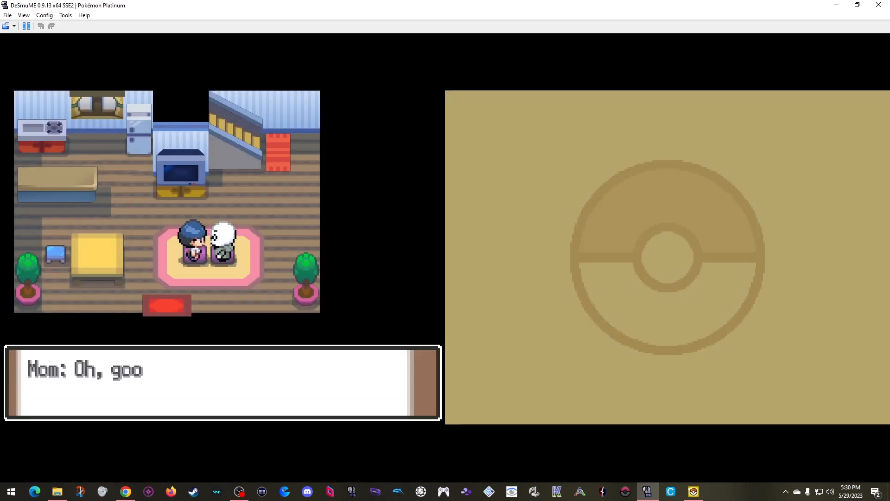
key("x")
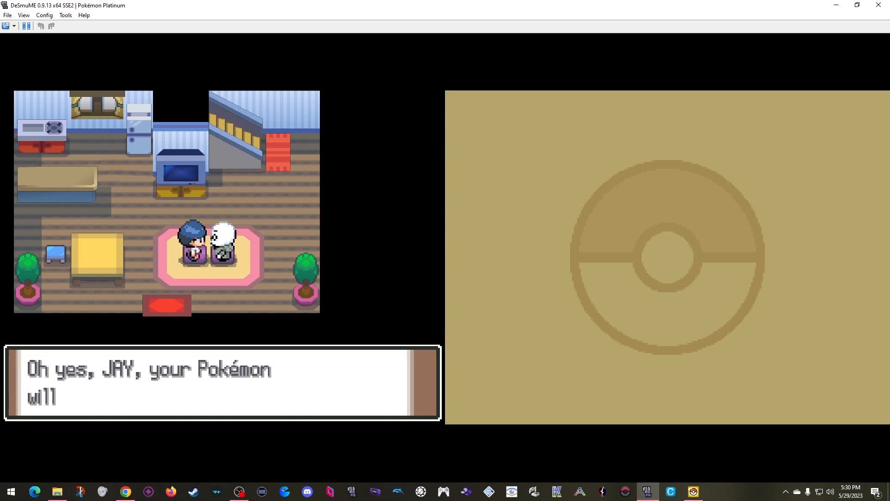
key("x")
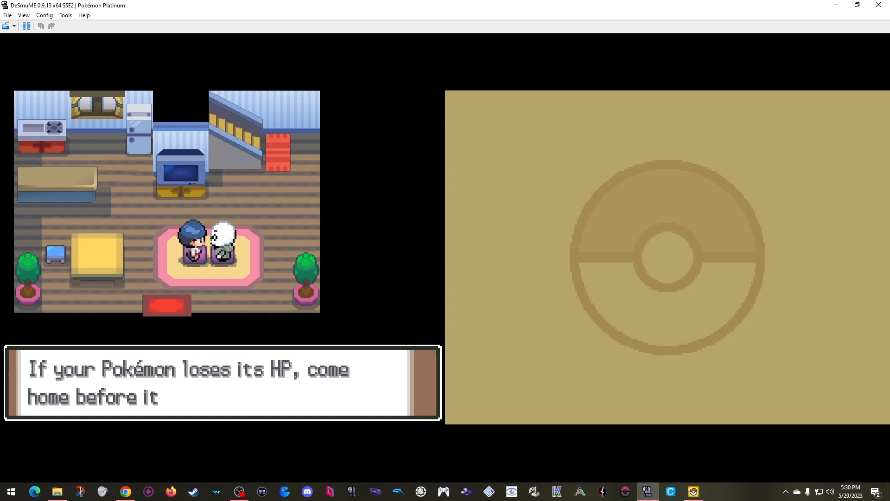
key("x")
key("x")
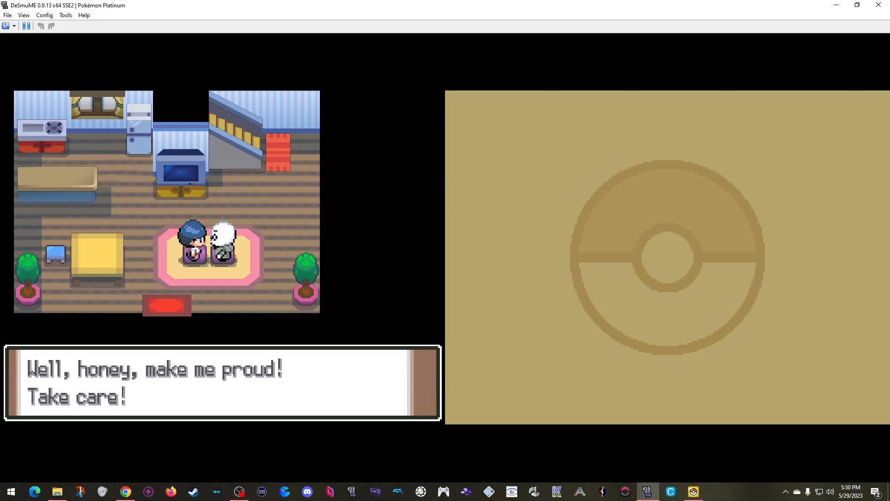
key("x")
key("x")
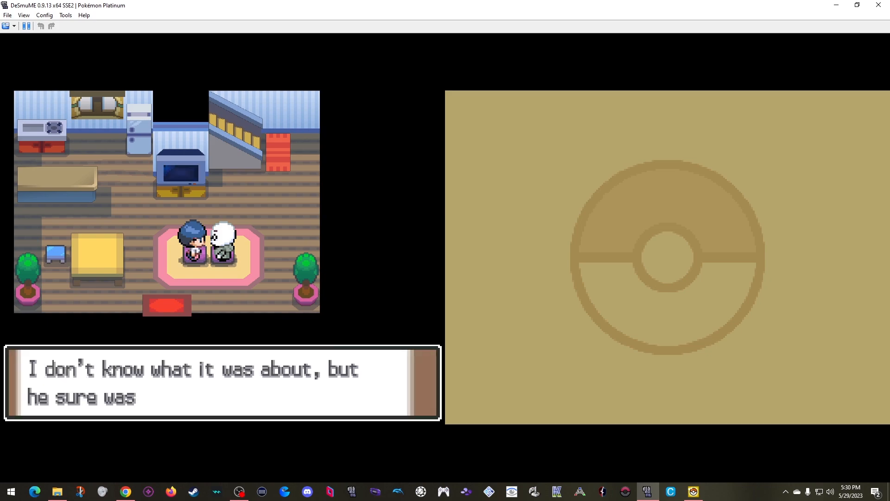
key("x")
Leave the house through its doormat and walk east and south into the town's street.
key("Down")
key("Left")
key("Down")
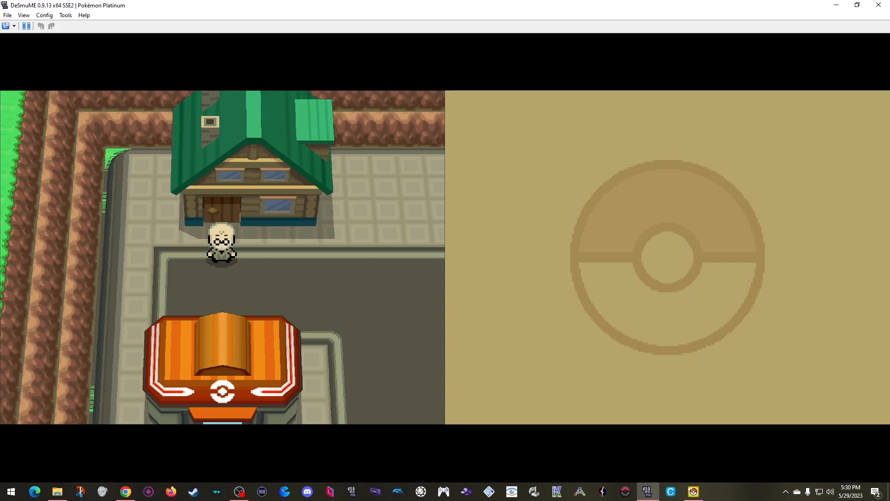
key("Right")
key("Down")
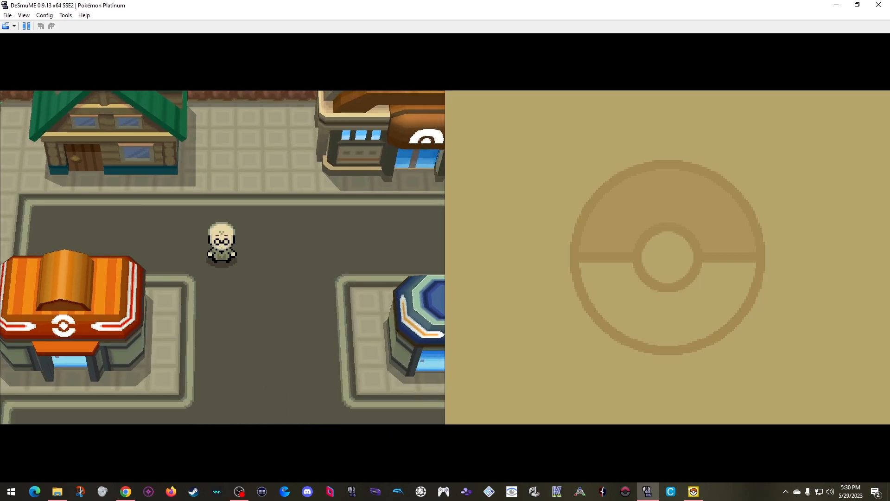
Enter the orange-roofed Pokémon Center and go straight back out to test its warps.
key("Down")
key("Left")
key("Up")
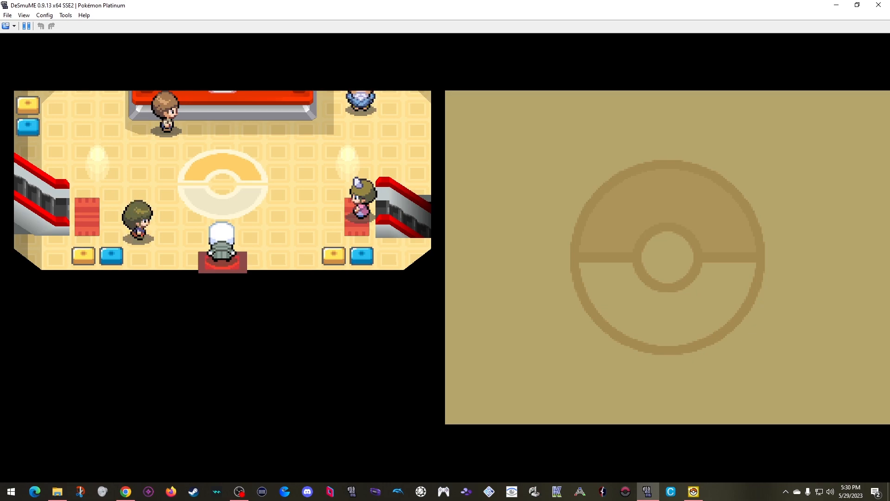
key("Down")
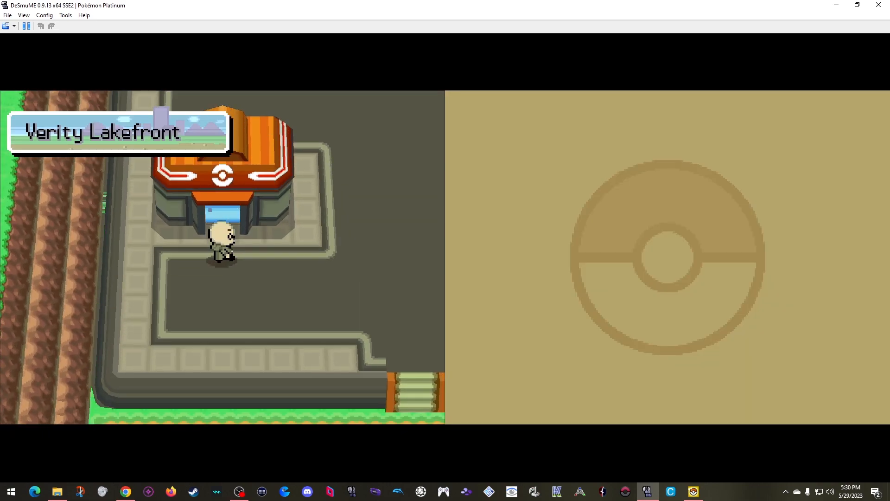
Walk south to Route 201, trigger another wild Bidoof battle and choose to fight to test the new respawn point.
key("Down")
key("Down")
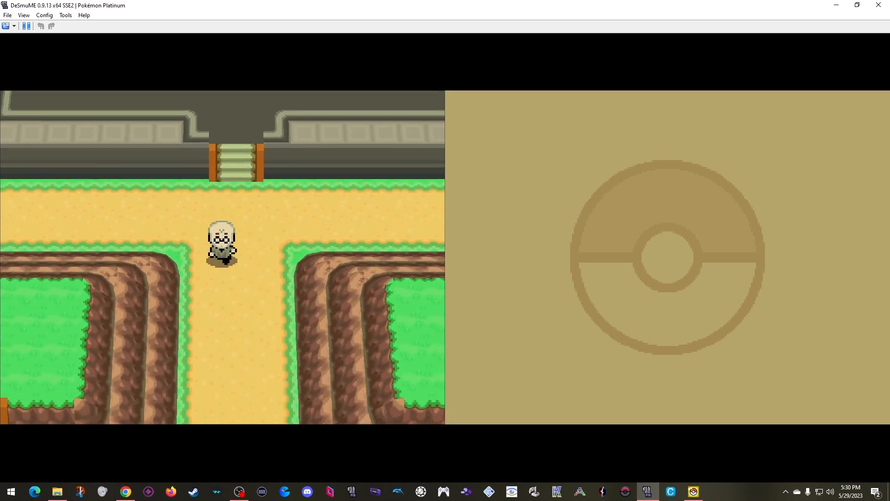
key("Down")
key("Left")
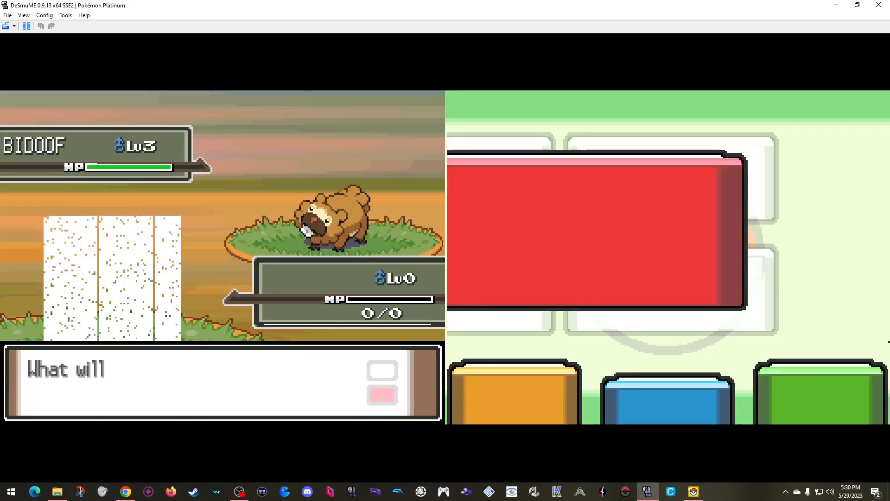
key("x")
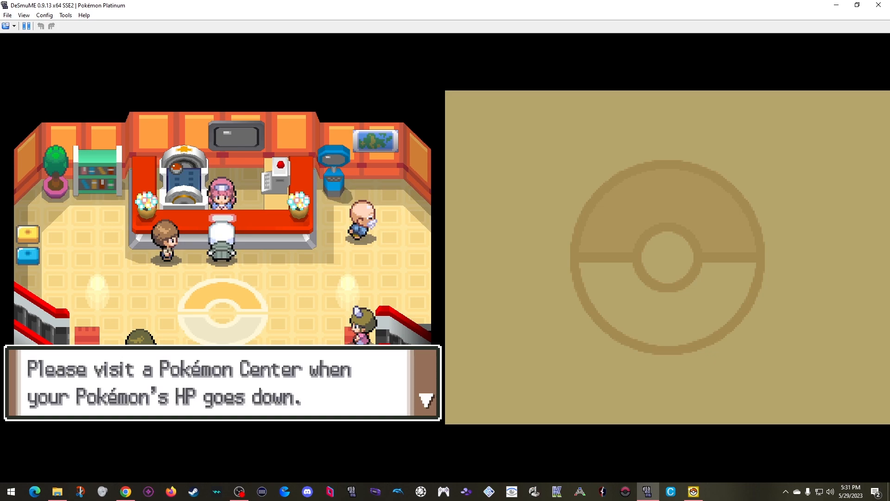
Advance through the nurse's dialogue, leave the Pokémon Center and walk into the street above the town's stairs.
key("x")
key("x")
key("x")
key("x")
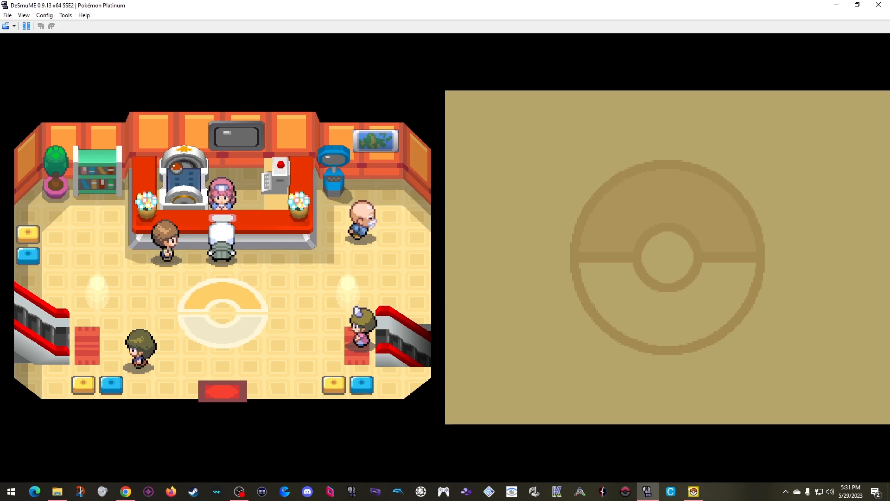
key("Down")
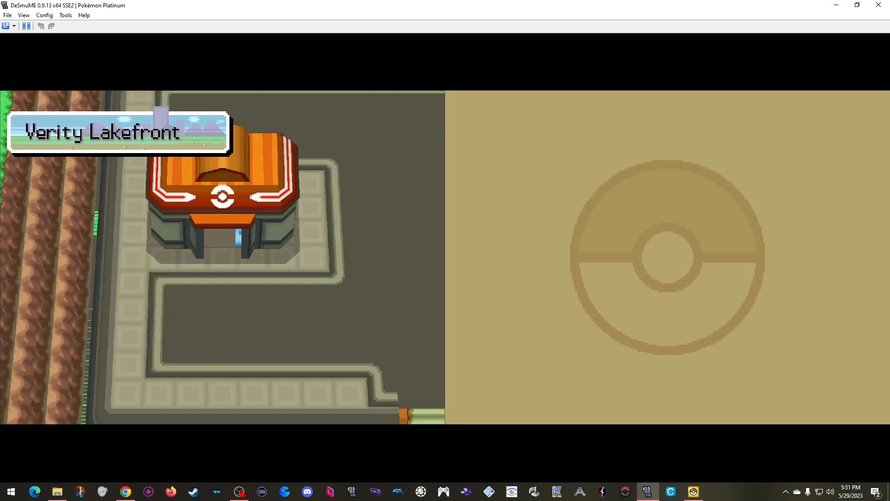
key("Down")
key("Down")
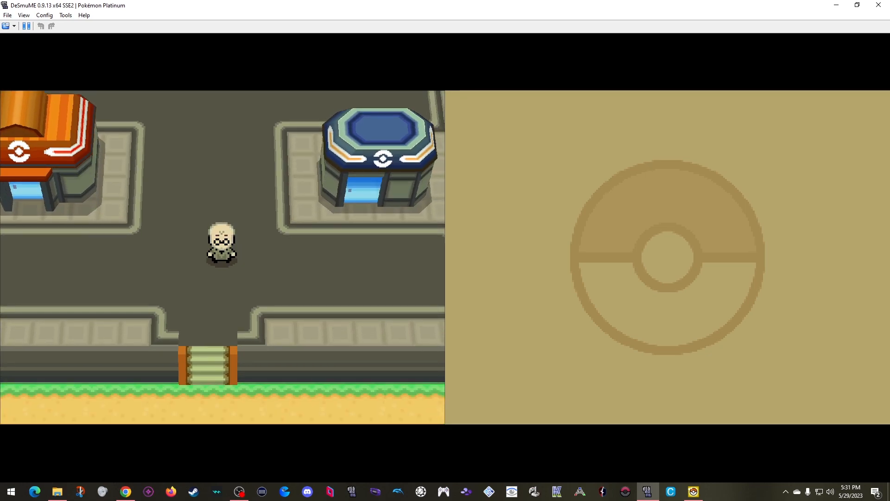
Walk around the streets between the green-roofed house, the Pokémon Center and the blue-roofed Mart to look over the town.
key("Up")
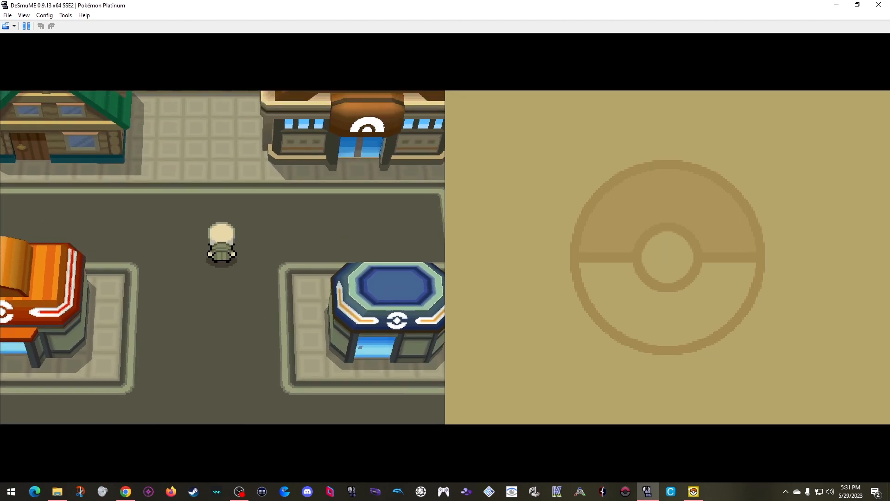
key("Left")
key("Down")
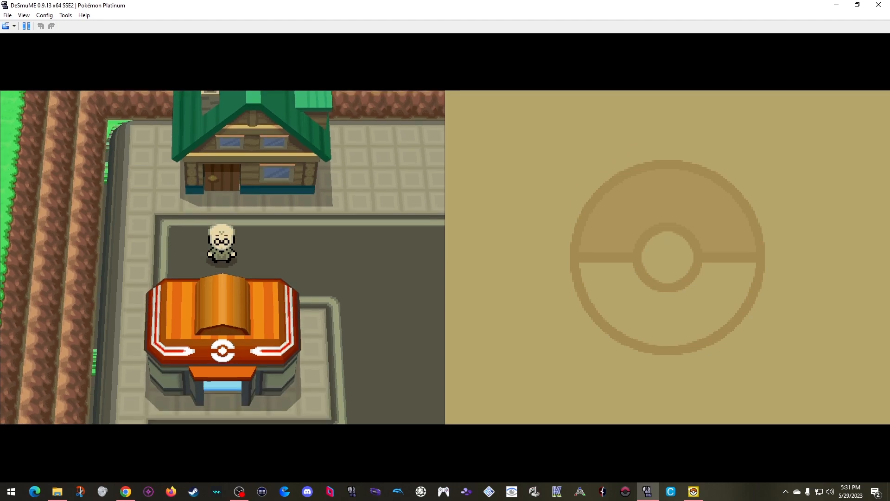
key("Right")
key("Down")
key("Down")
key("Left")
key("Right")
key("Right")
key("Down")
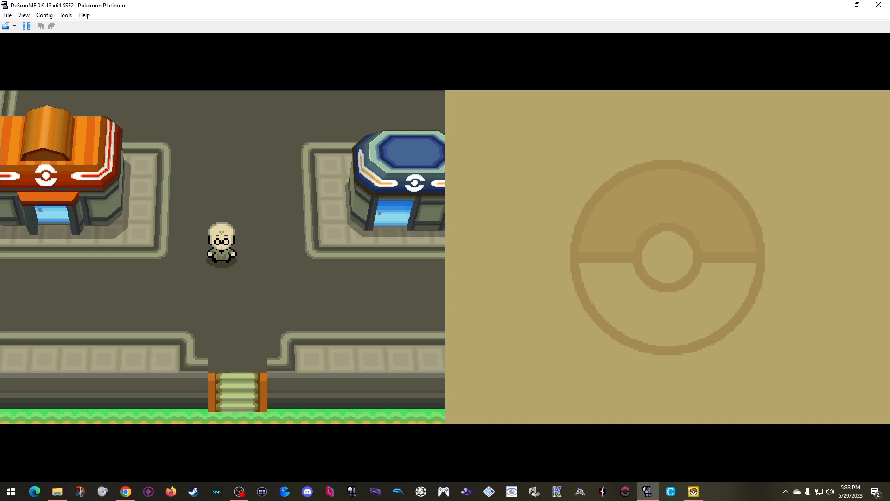
Look through the entries of the in-game menu and leave it with EXIT.
key("s")
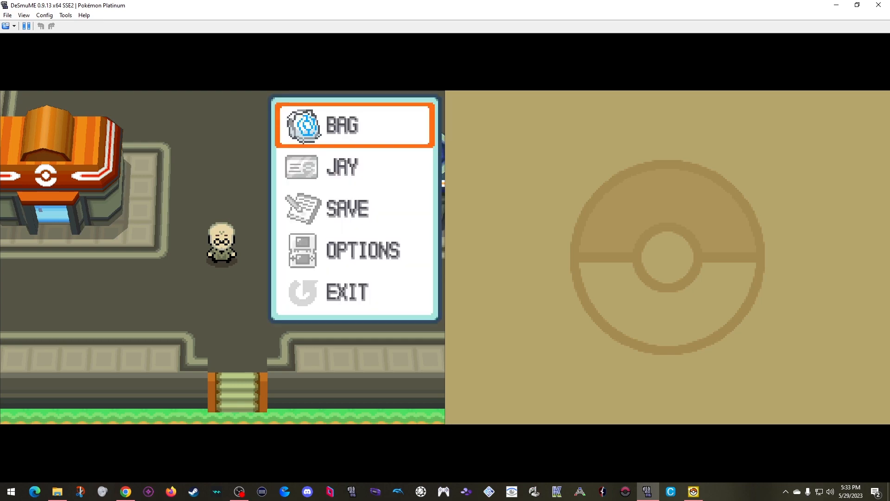
key("Down")
key("Down")
key("Down")
key("Down")
key("x")
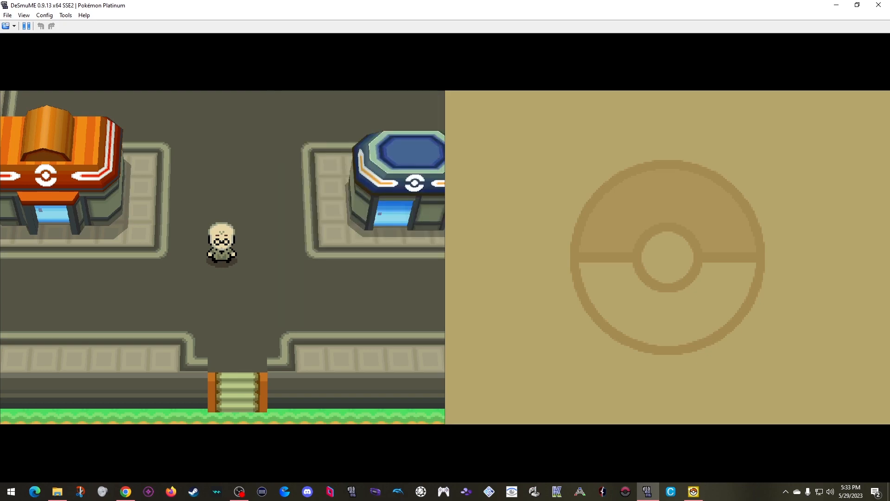